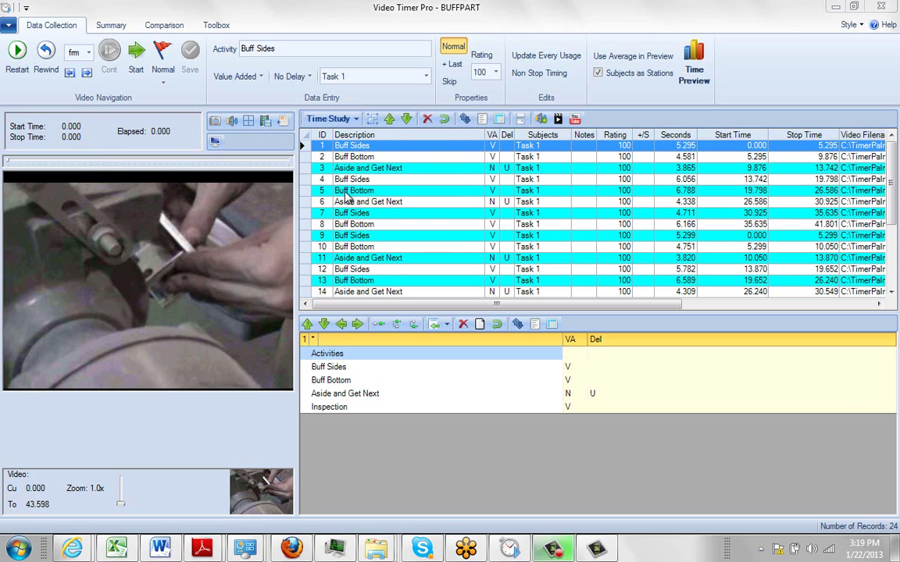
# Step: Send the BUFFPART summary to Line Balancing to open a new balance chart
pyautogui.click(111, 26)
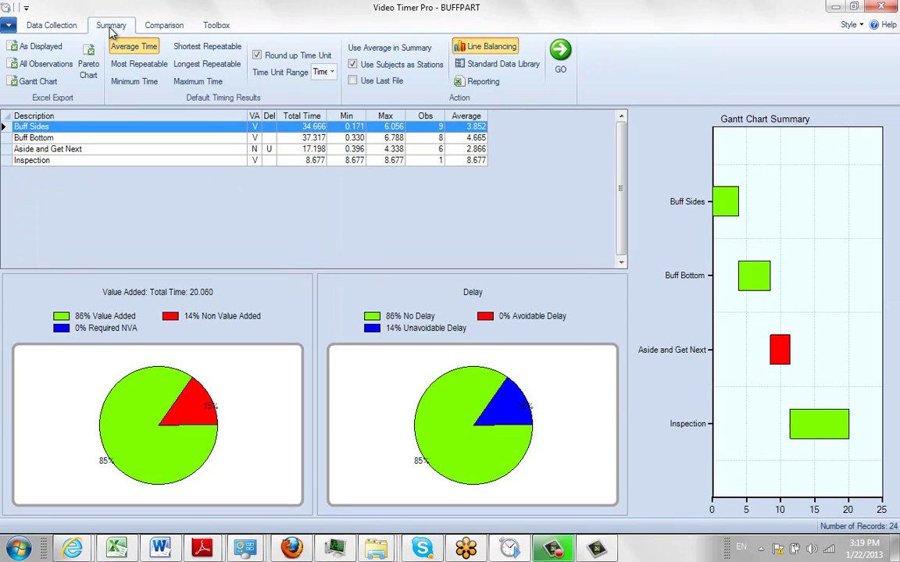
pyautogui.click(512, 50)
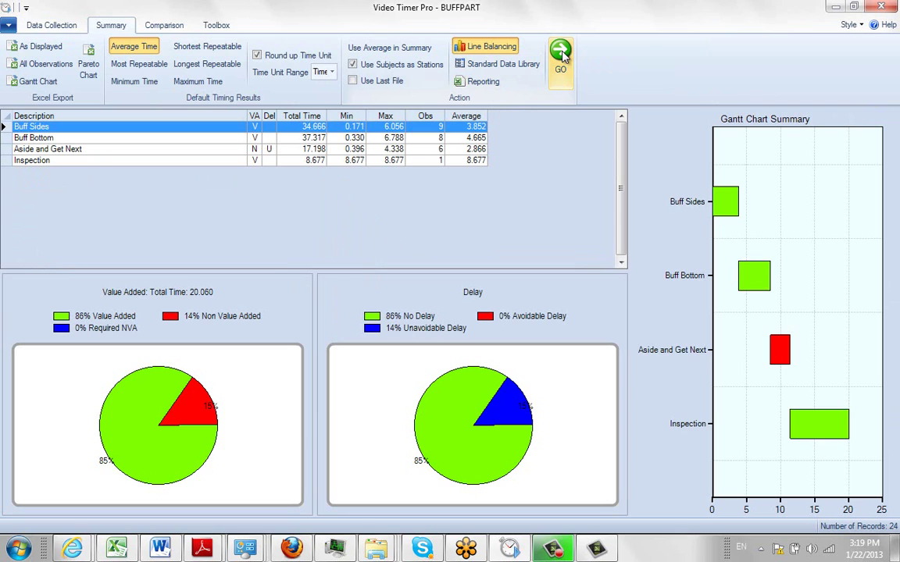
pyautogui.click(560, 53)
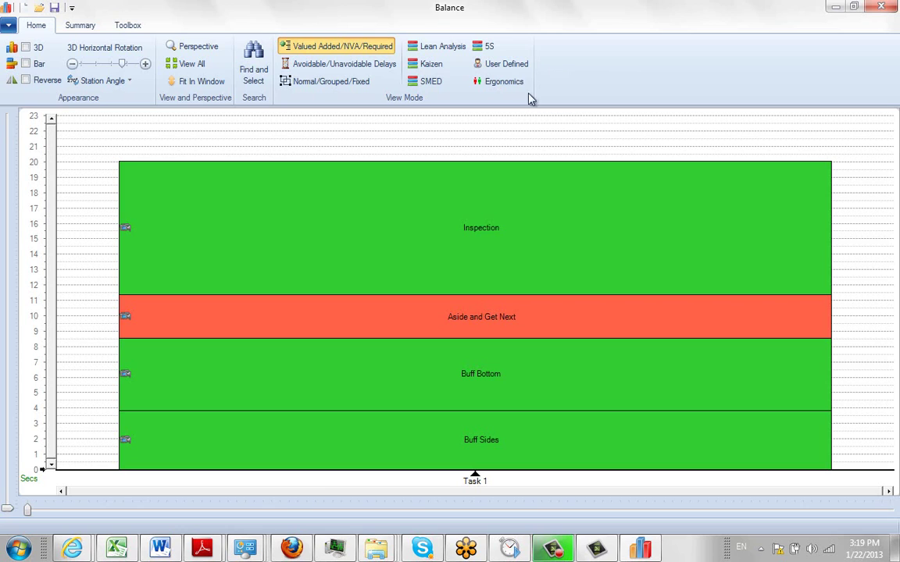
# Step: Save the buffing-task balance chart with Save Balance As under the file name 'Line 1'
pyautogui.click(8, 28)
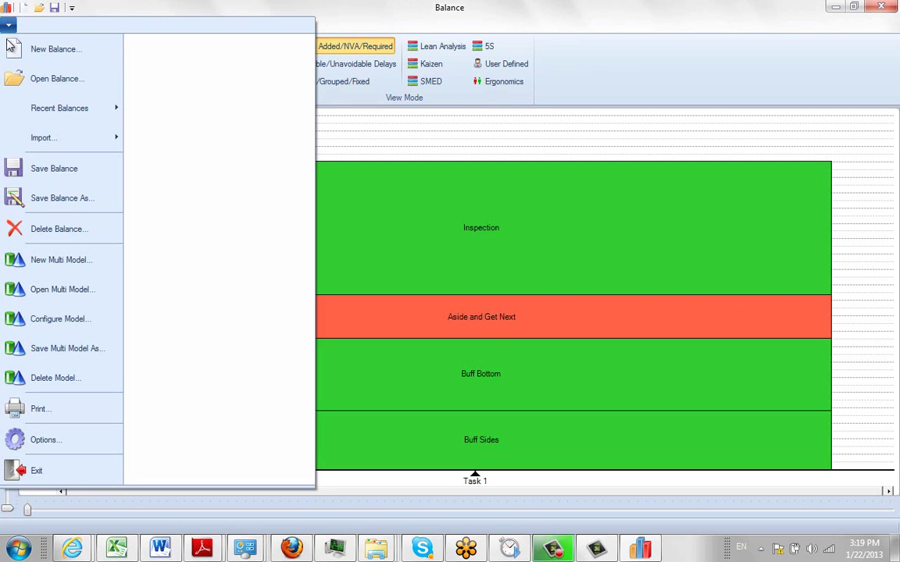
pyautogui.click(56, 200)
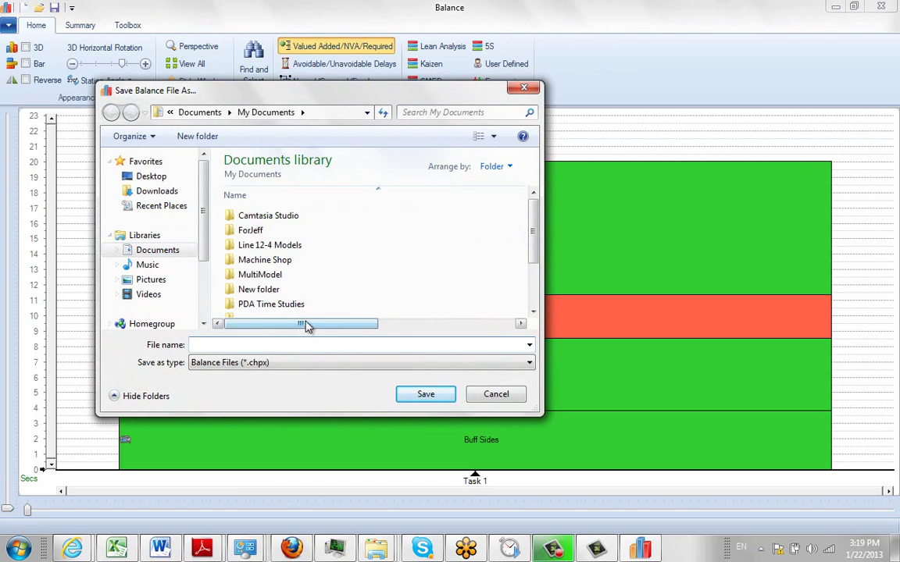
pyautogui.write('Line')
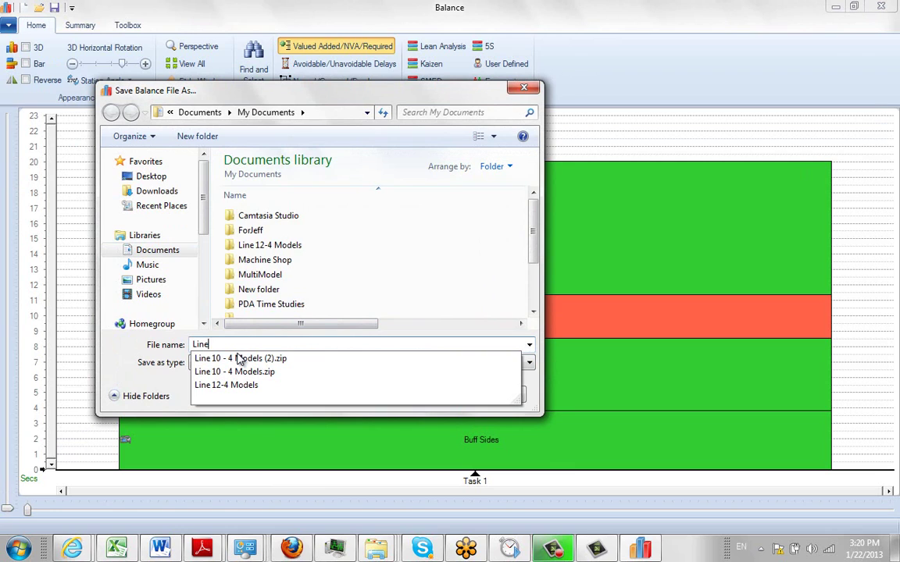
pyautogui.write('1')
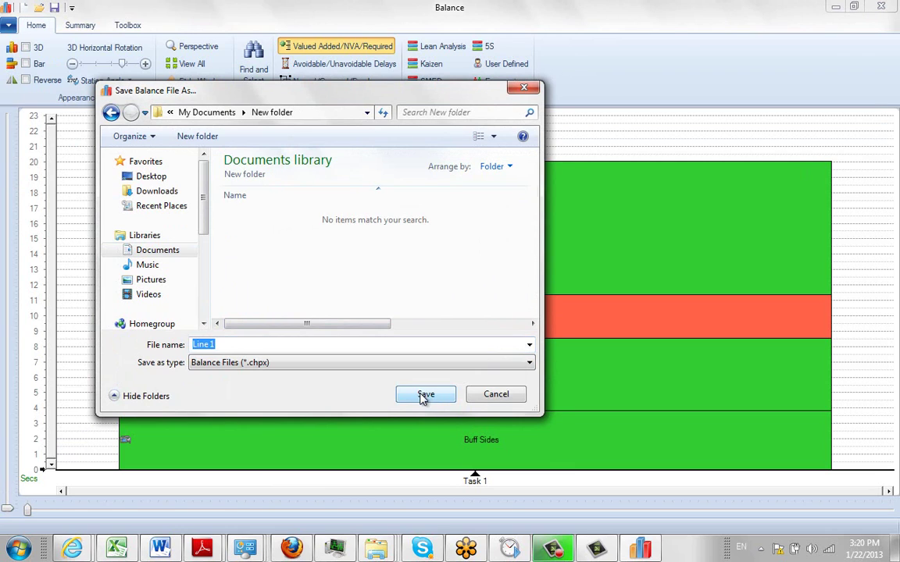
pyautogui.click(422, 394)
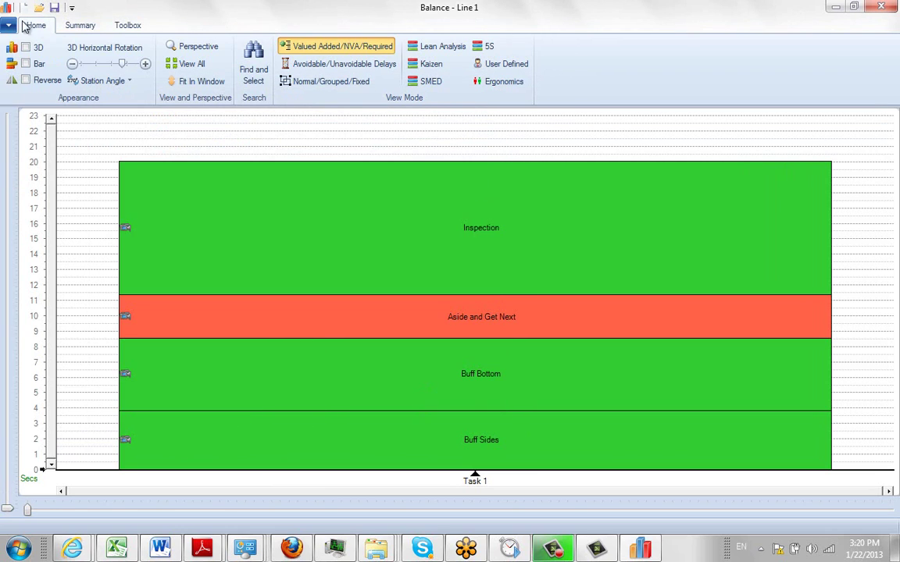
# Step: Close the balance chart and start a new study, discarding the unsaved BUFFPART changes
pyautogui.click(885, 8)
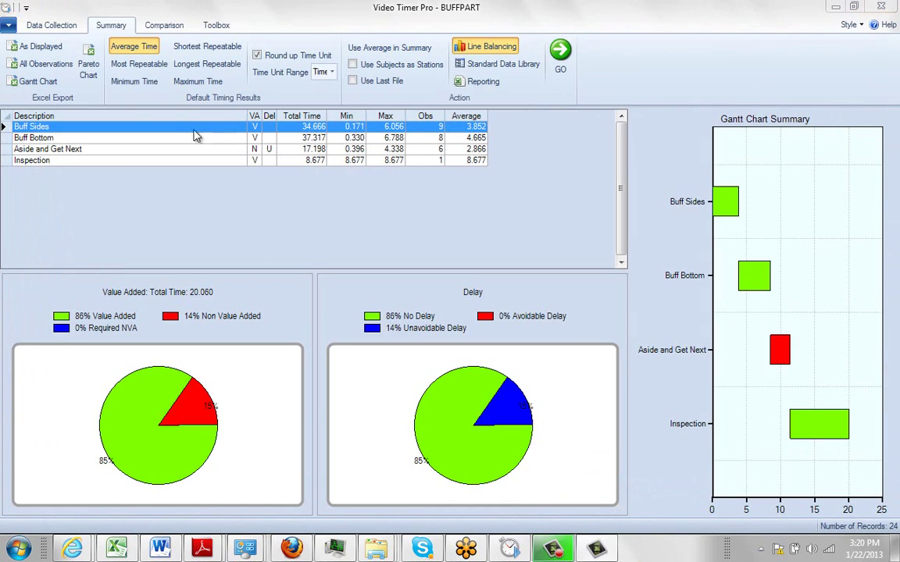
pyautogui.click(35, 28)
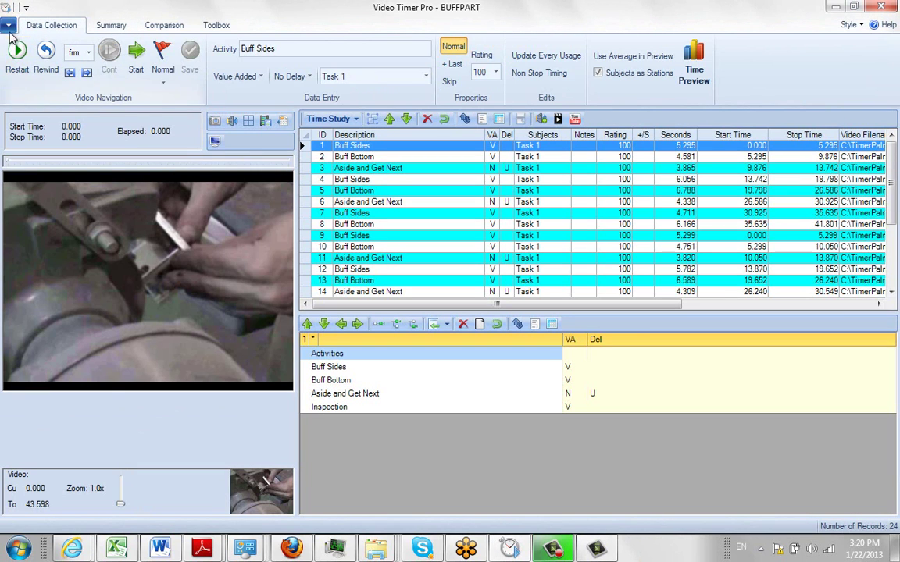
pyautogui.click(8, 28)
pyautogui.click(28, 48)
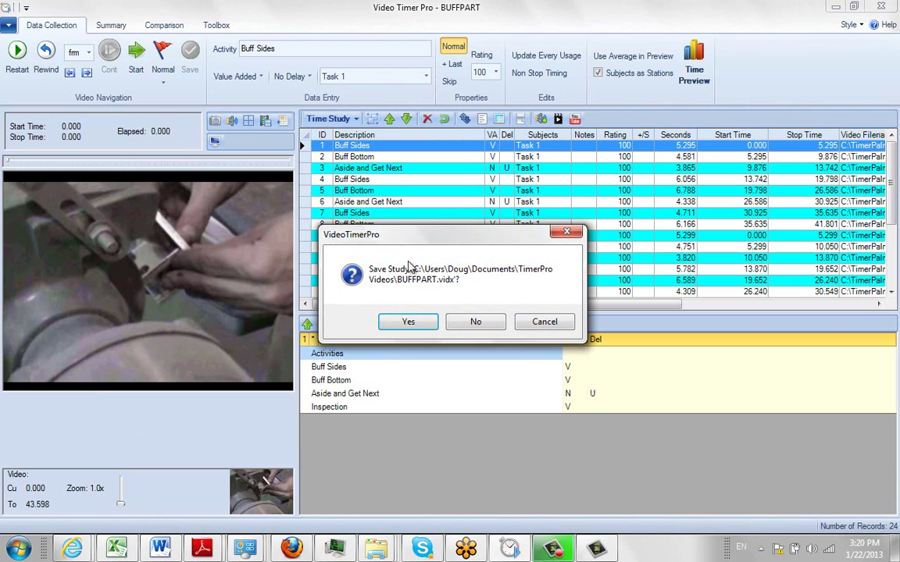
pyautogui.click(475, 322)
# Step: Open the TEARDOWN1 time study from the recent studies list
pyautogui.click(8, 28)
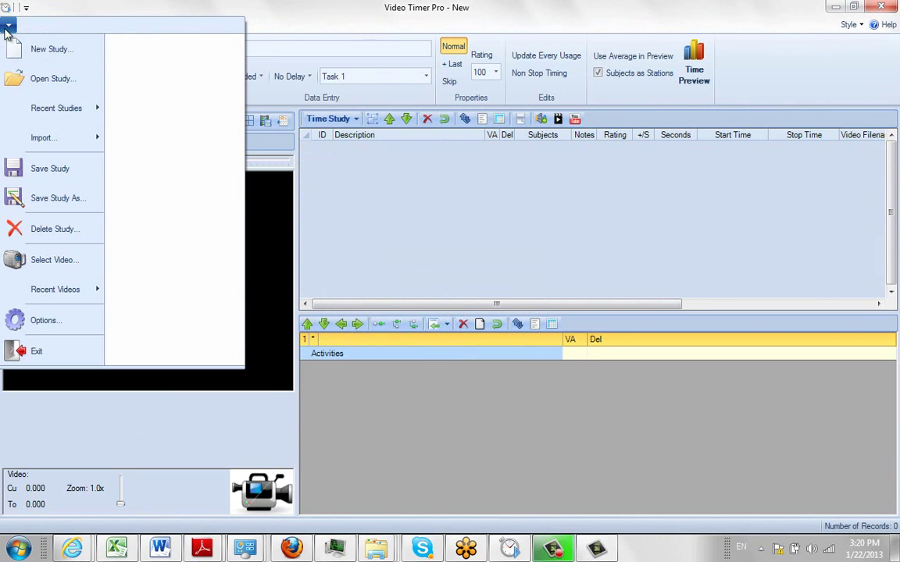
pyautogui.moveTo(47, 110)
pyautogui.click(125, 84)
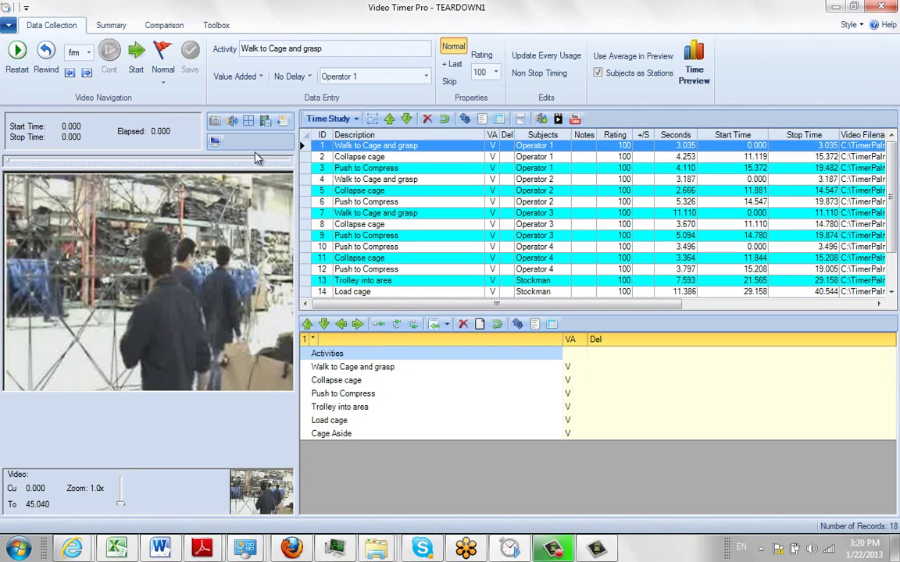
# Step: Add the TEARDOWN1 summary to Line 1.chpx as a second station stack using Use Last File
pyautogui.click(111, 26)
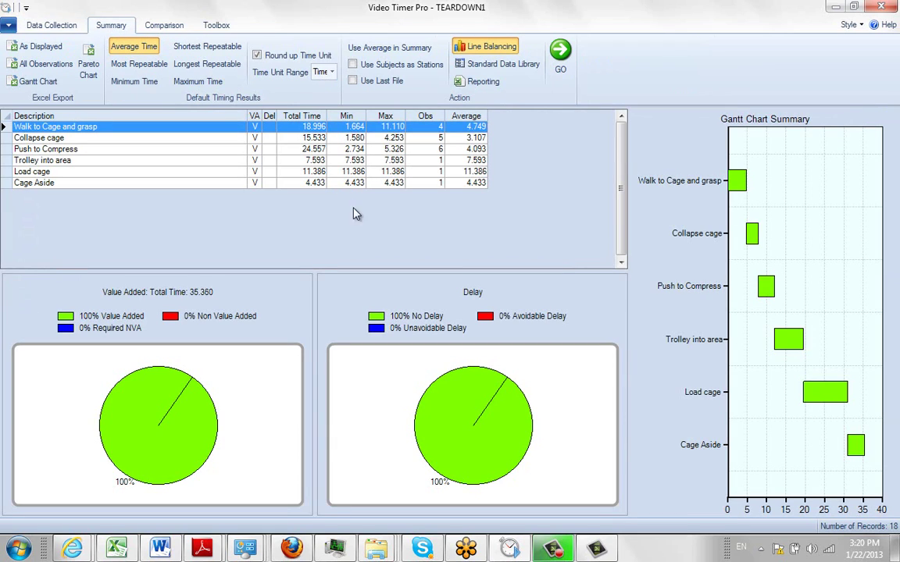
pyautogui.click(352, 81)
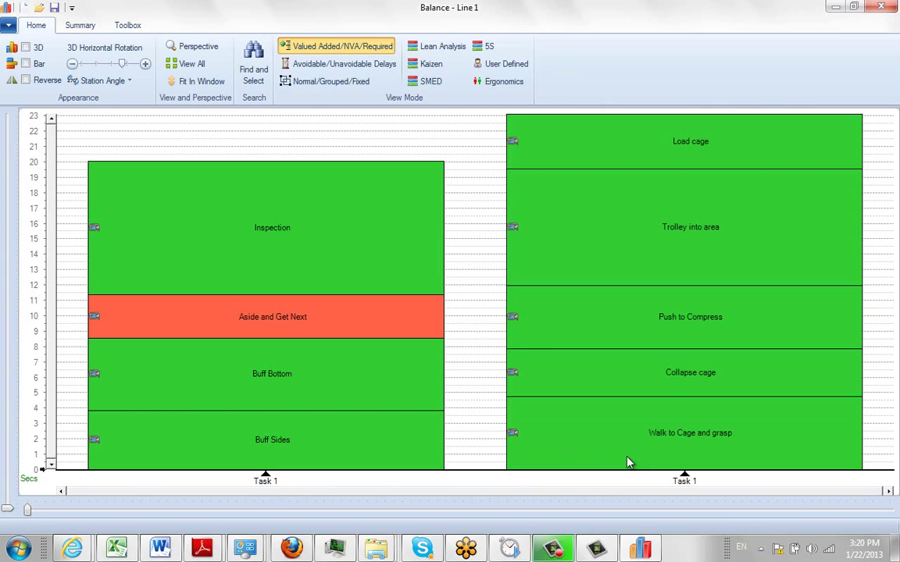
# Step: Rename the two balance stations to Operator 1 and Operator 2 using the Operator n option
pyautogui.moveTo(679, 478)
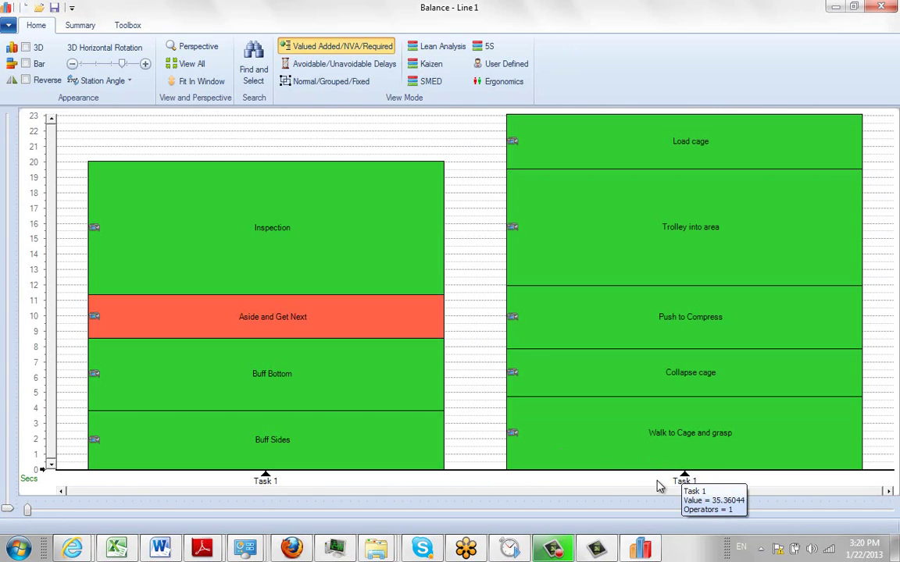
pyautogui.rightClick(682, 483)
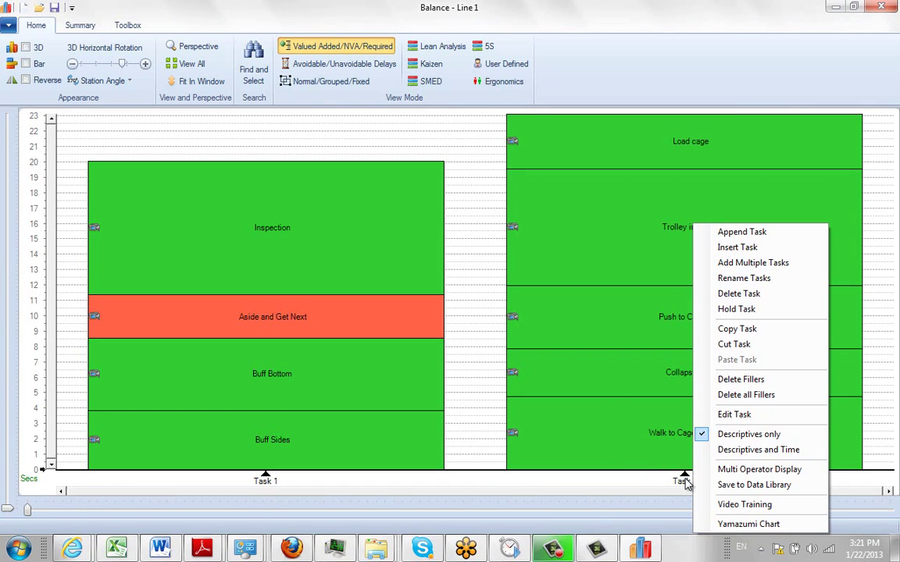
pyautogui.click(706, 279)
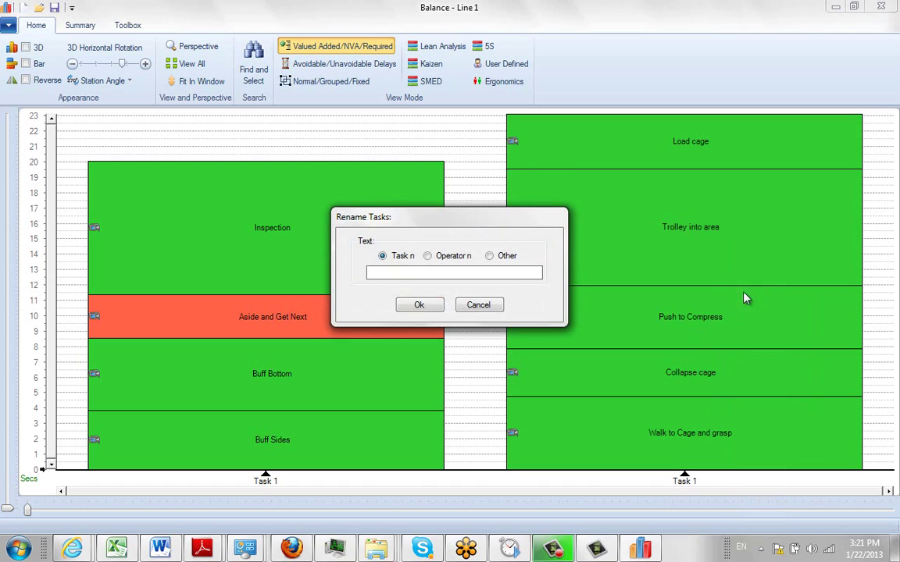
pyautogui.click(427, 256)
pyautogui.click(419, 304)
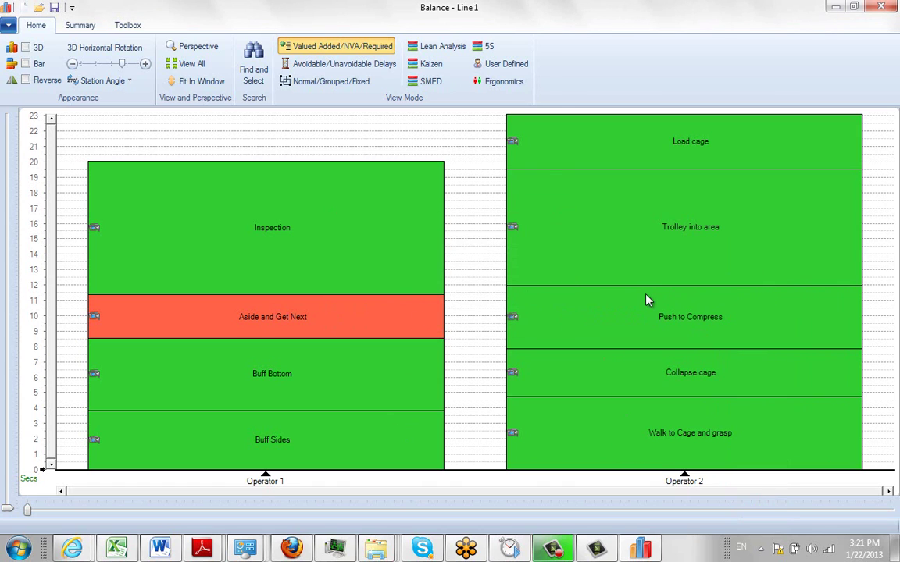
# Step: Save the Line 1 balance and close the chart
pyautogui.click(9, 26)
pyautogui.click(45, 170)
pyautogui.click(883, 7)
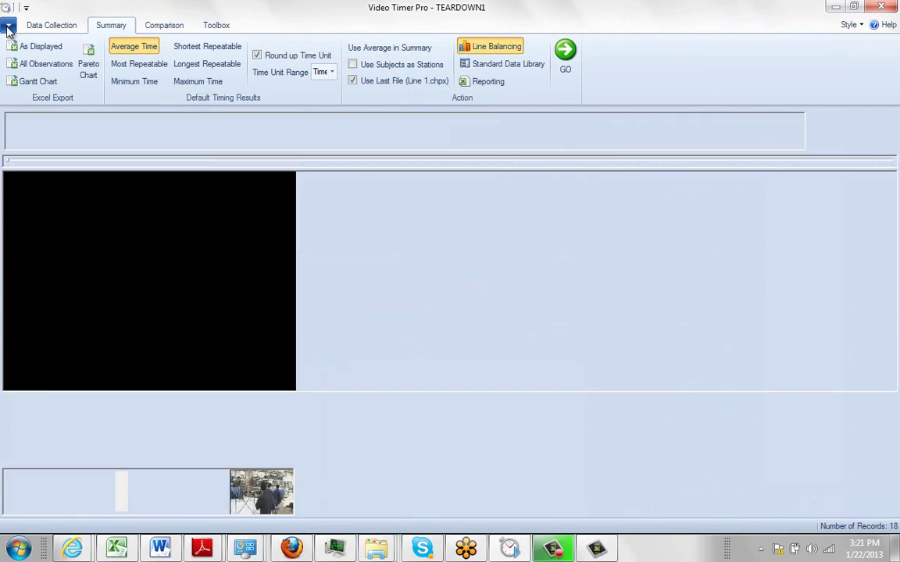
# Step: Open BUFFPART.vidx without saving changes to the current TEARDOWN1 study
pyautogui.click(10, 28)
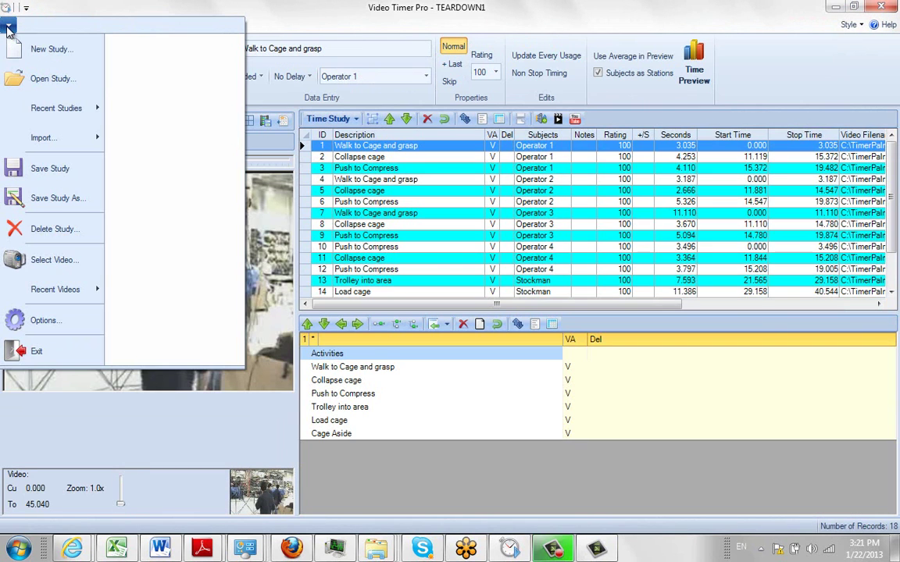
pyautogui.click(43, 80)
pyautogui.click(476, 321)
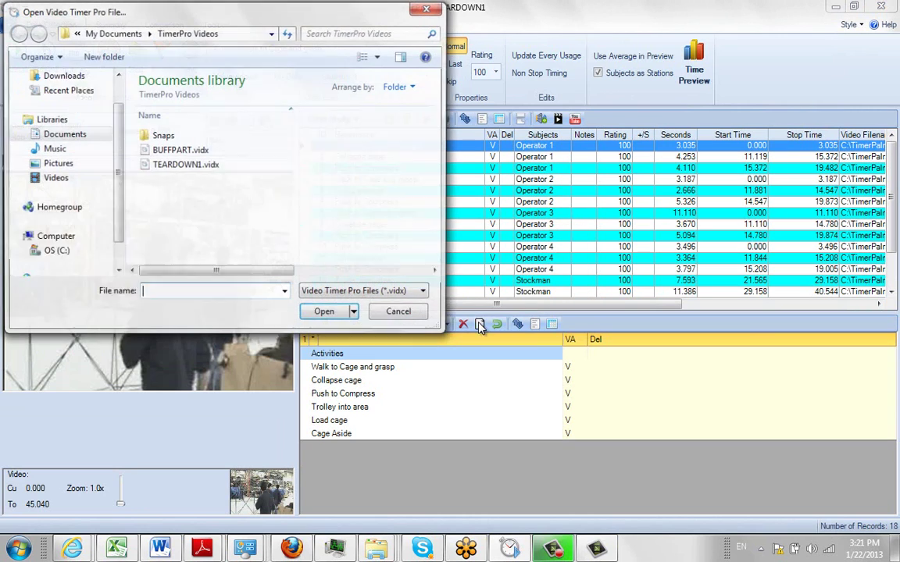
pyautogui.click(191, 152)
pyautogui.click(334, 314)
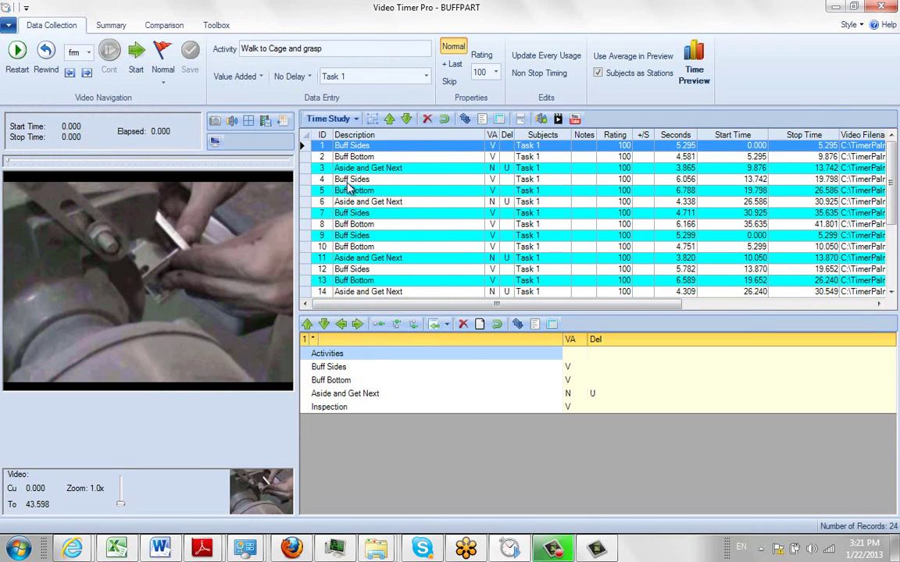
# Step: Time an 11.265-second record, name its activity 'Machine Part', and save it as record 25
pyautogui.click(136, 56)
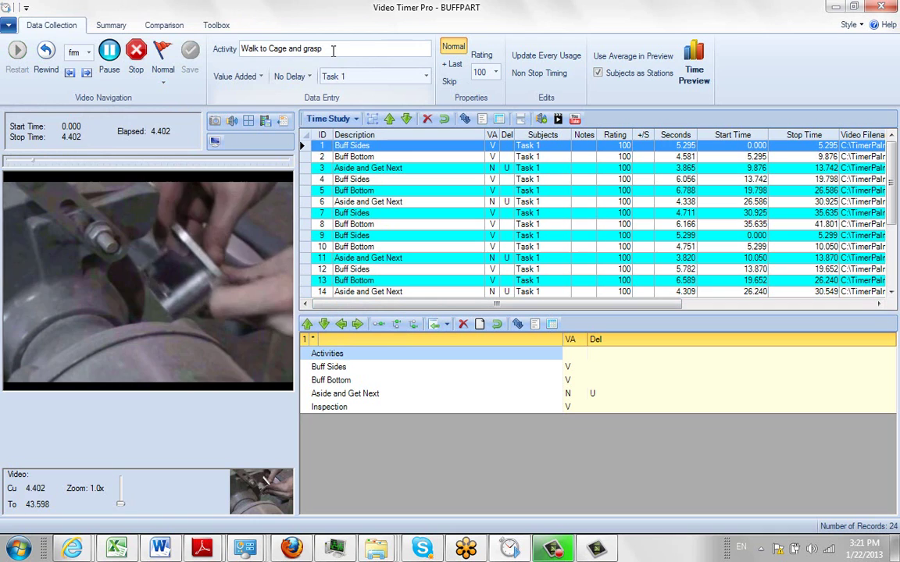
pyautogui.moveTo(240, 48); pyautogui.dragTo(327, 49)
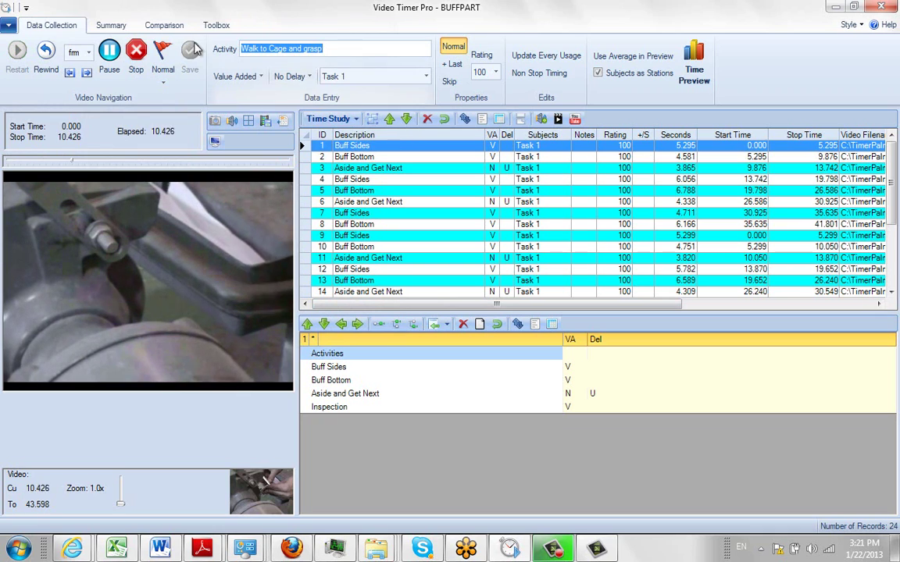
pyautogui.click(136, 53)
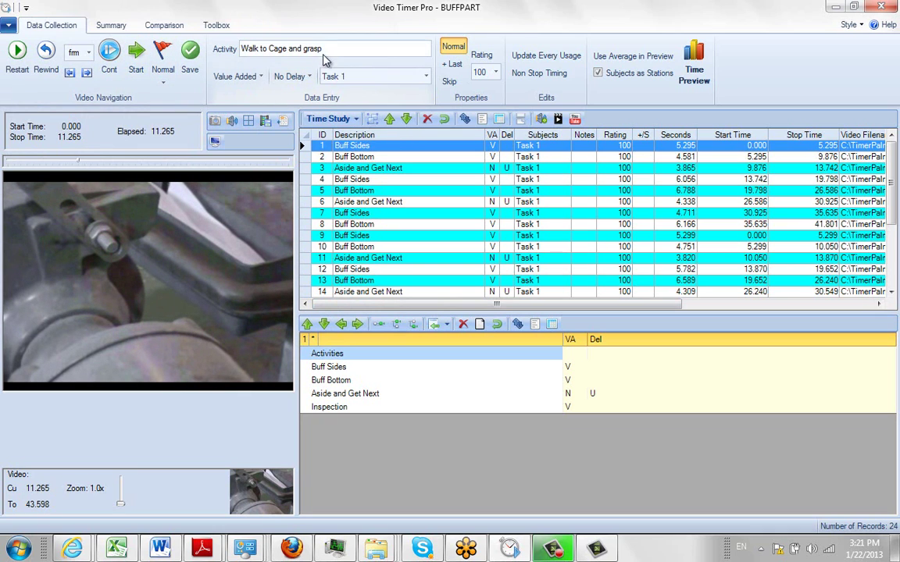
pyautogui.write('Machine Part')
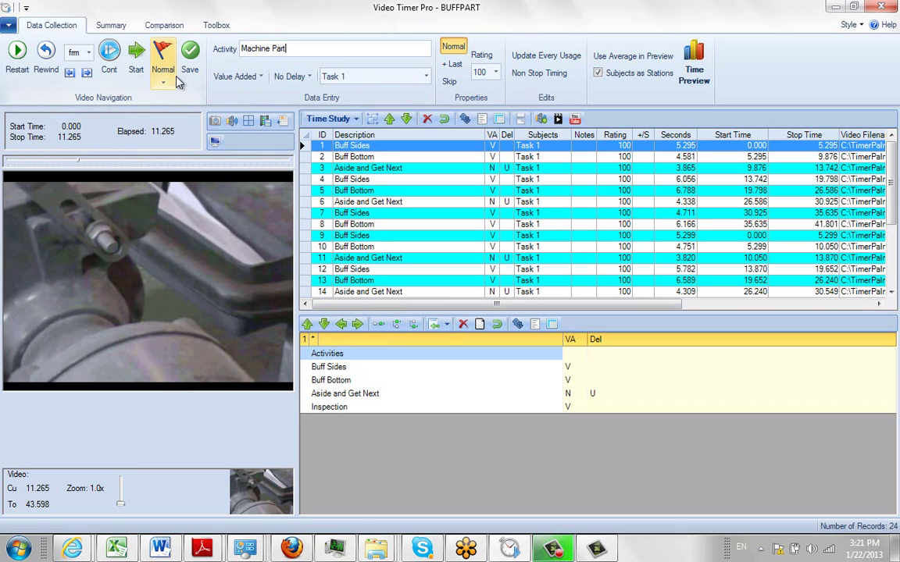
pyautogui.click(190, 61)
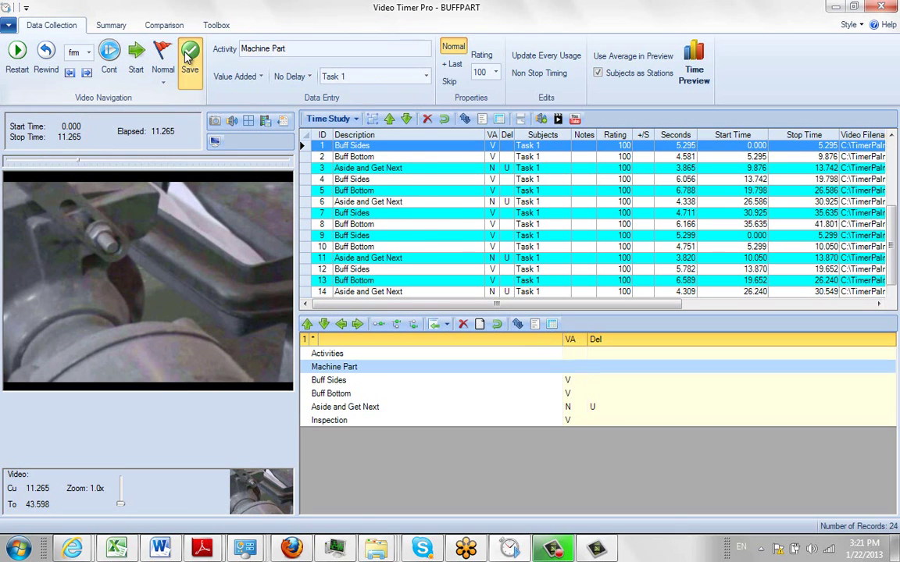
# Step: Run line balancing on the BUFFPART summary, adding it to Line 1.chpx as a third stack
pyautogui.click(109, 28)
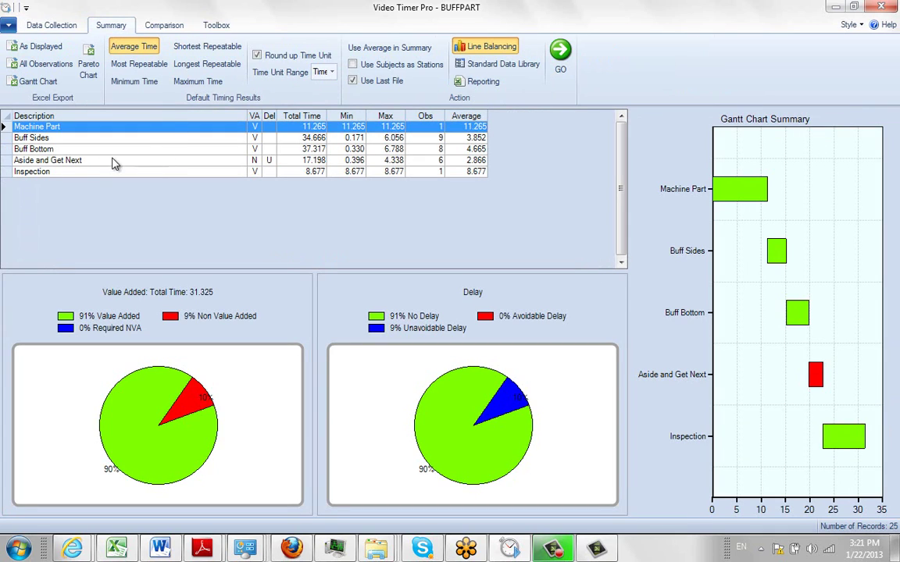
pyautogui.click(353, 82)
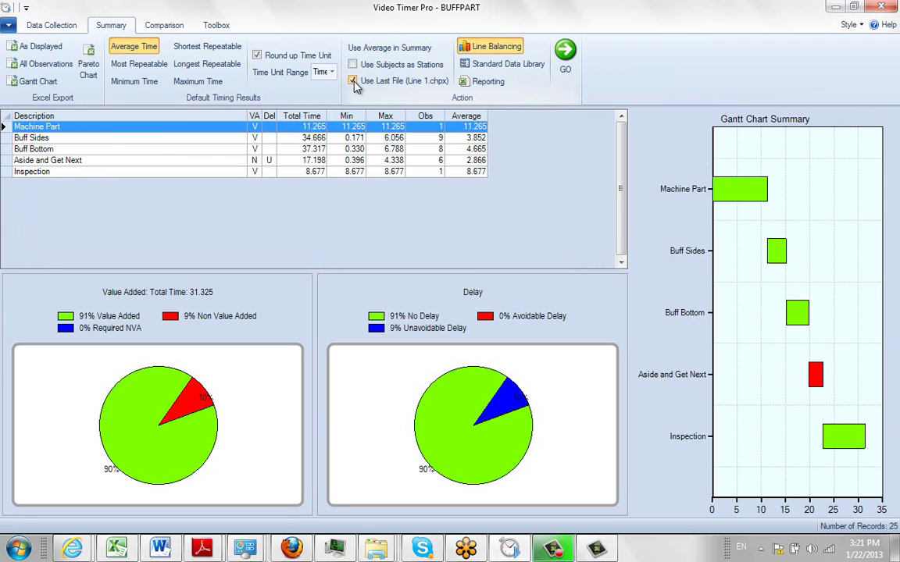
pyautogui.click(565, 55)
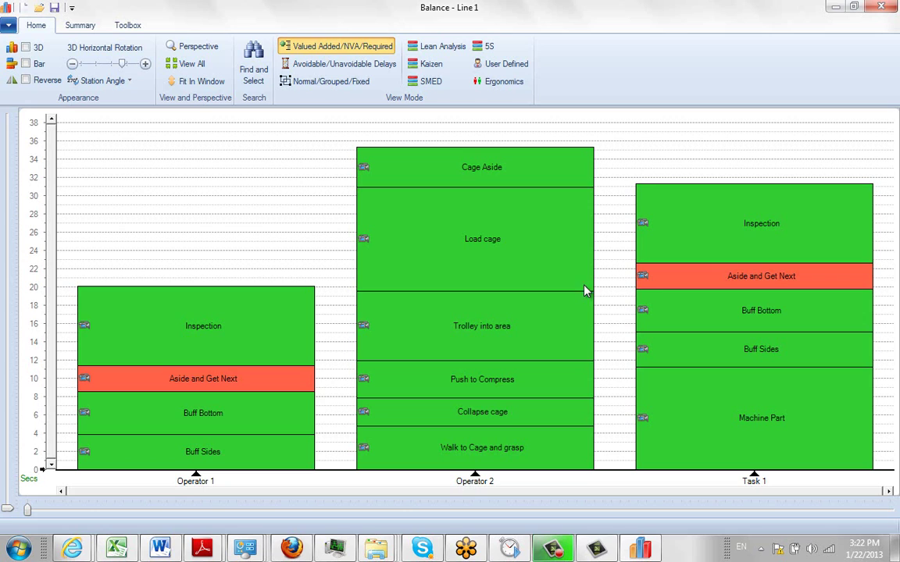
# Step: Rename the new Task 1 stack to Operator 3 using the Operator n naming option
pyautogui.moveTo(361, 323)
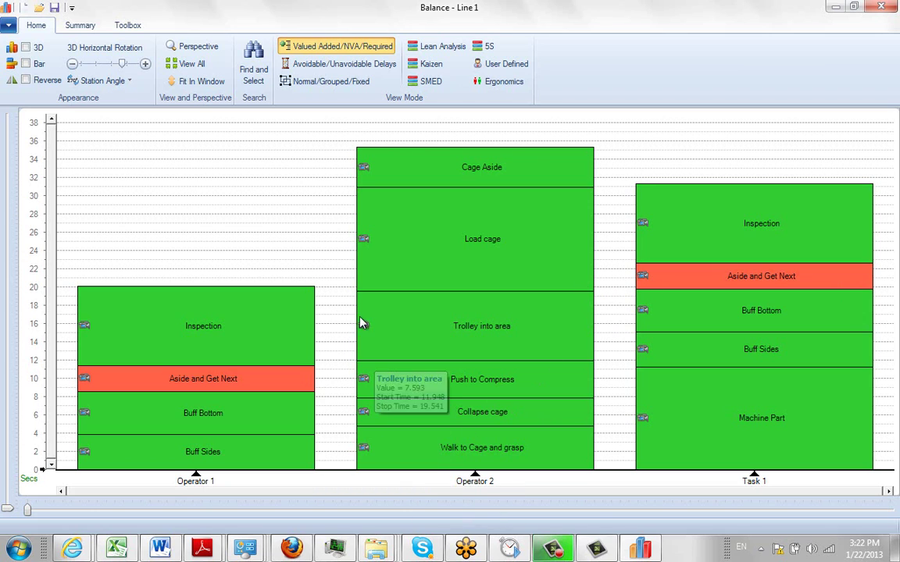
pyautogui.rightClick(464, 225)
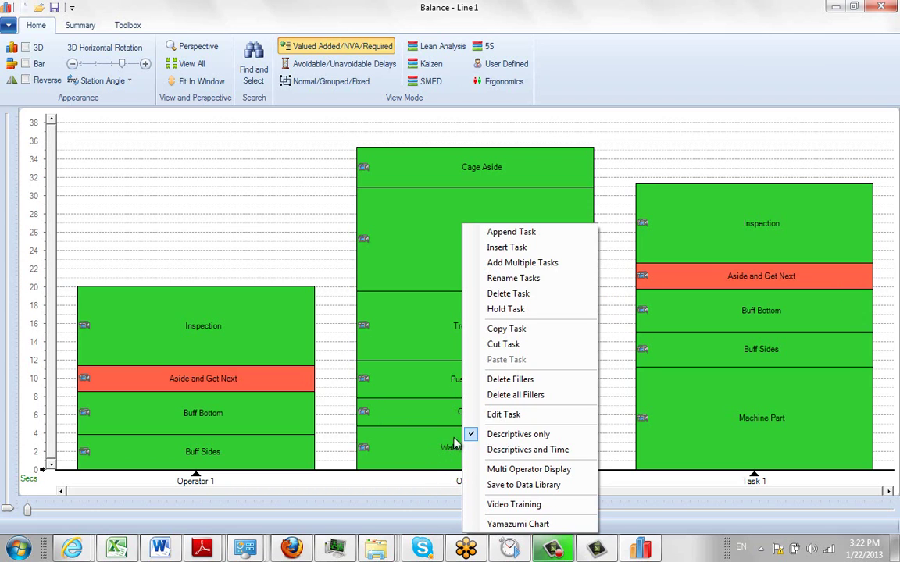
pyautogui.click(520, 280)
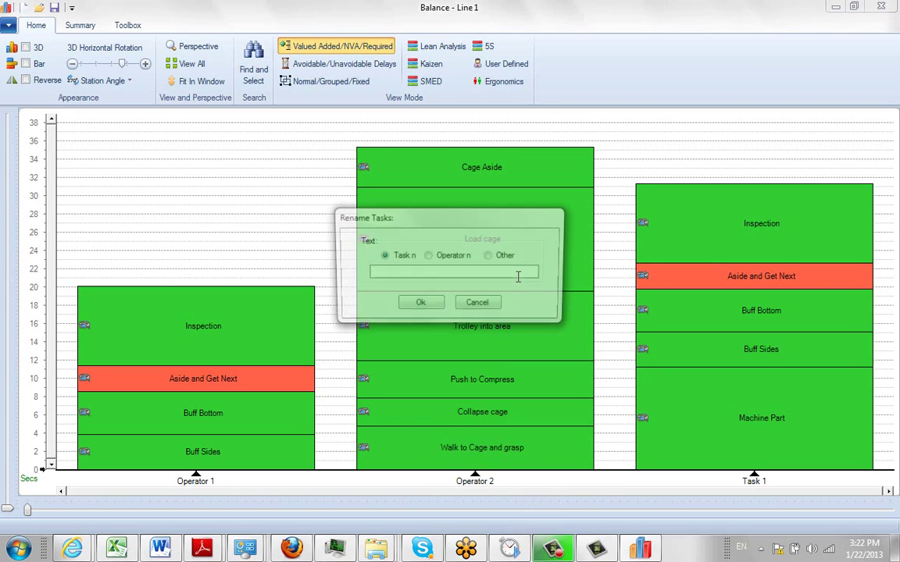
pyautogui.click(429, 257)
pyautogui.click(418, 304)
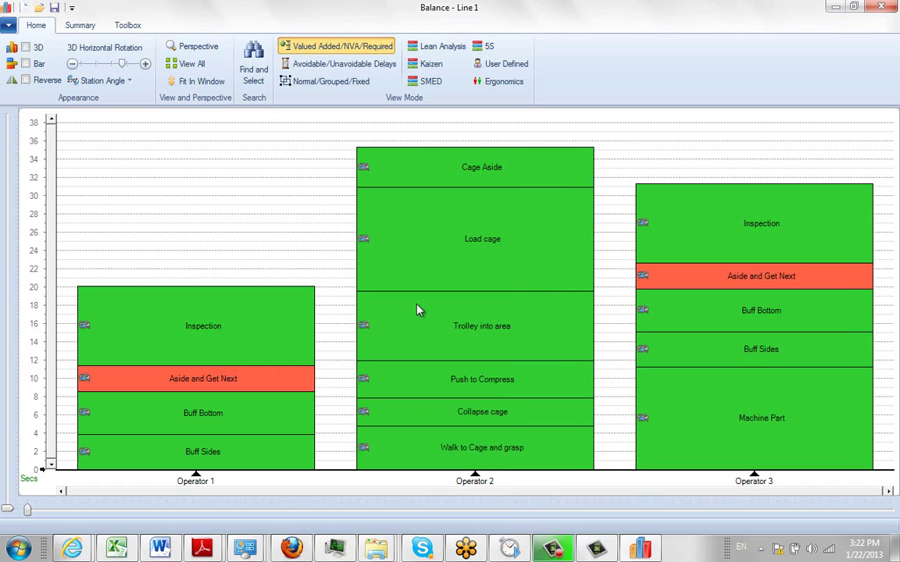
pyautogui.moveTo(421, 309)
# Step: Save the Line 1 balance chart and close its window
pyautogui.click(9, 26)
pyautogui.click(43, 170)
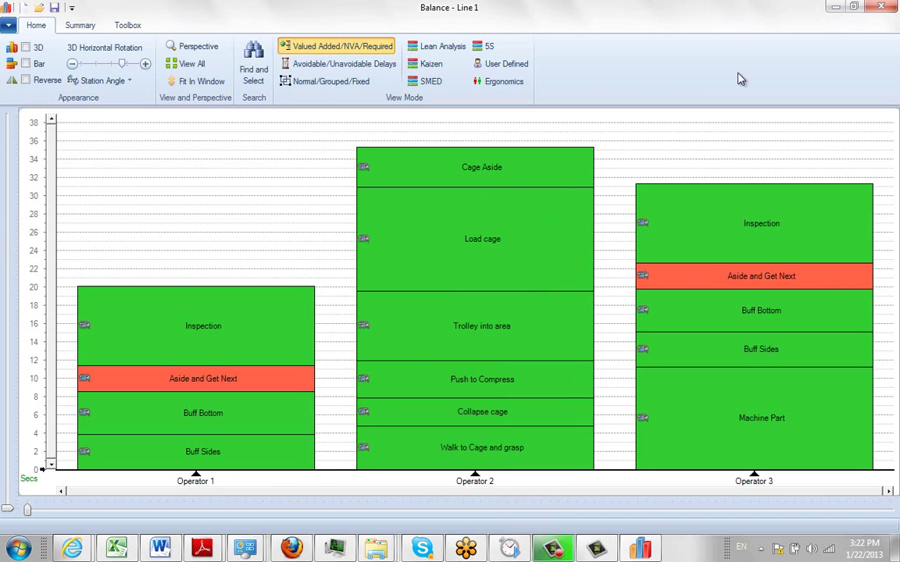
pyautogui.click(882, 7)
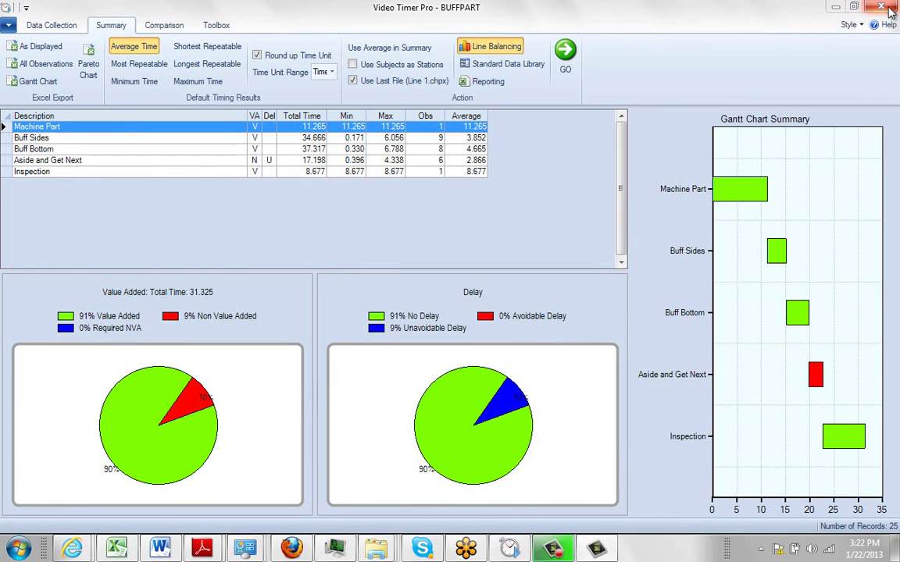
# Step: Reopen TEARDOWN1.vidx from the recent studies list
pyautogui.click(9, 28)
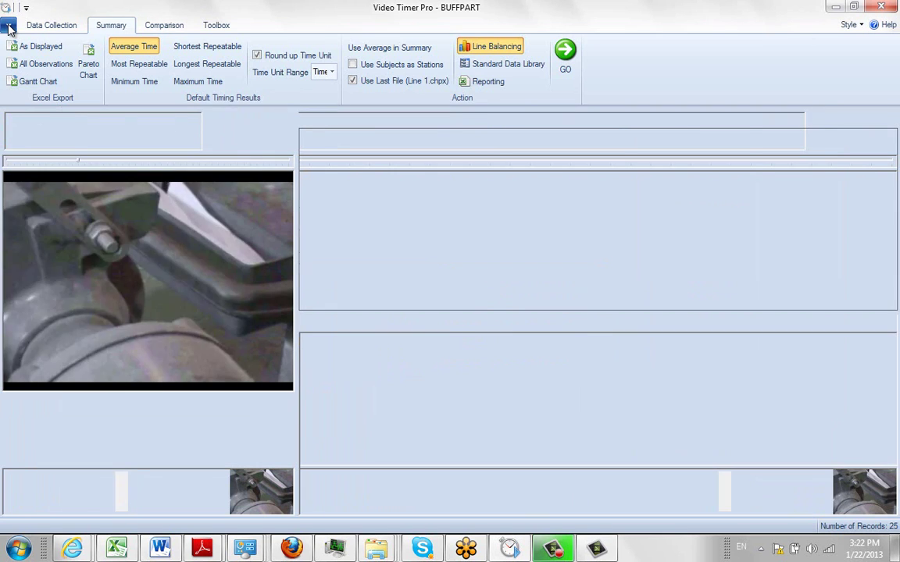
pyautogui.moveTo(43, 123)
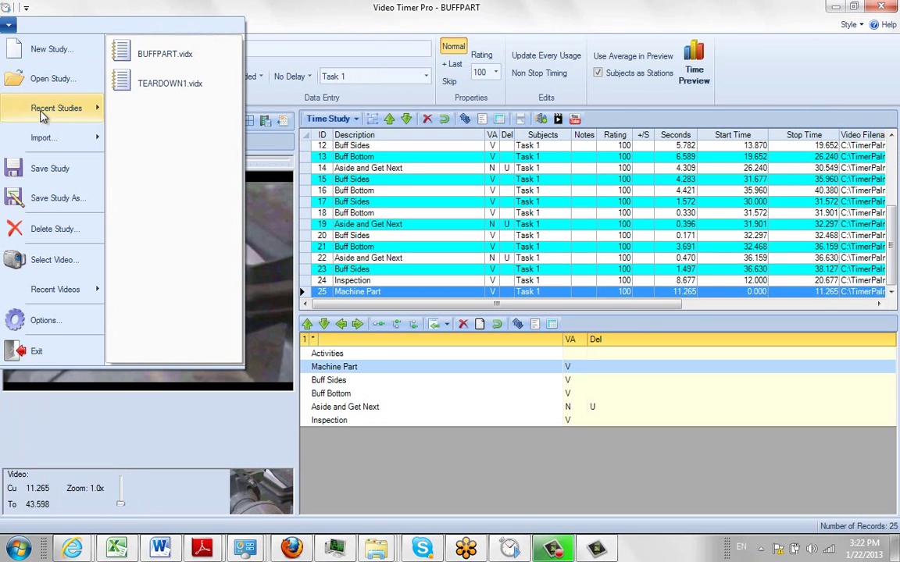
pyautogui.click(138, 86)
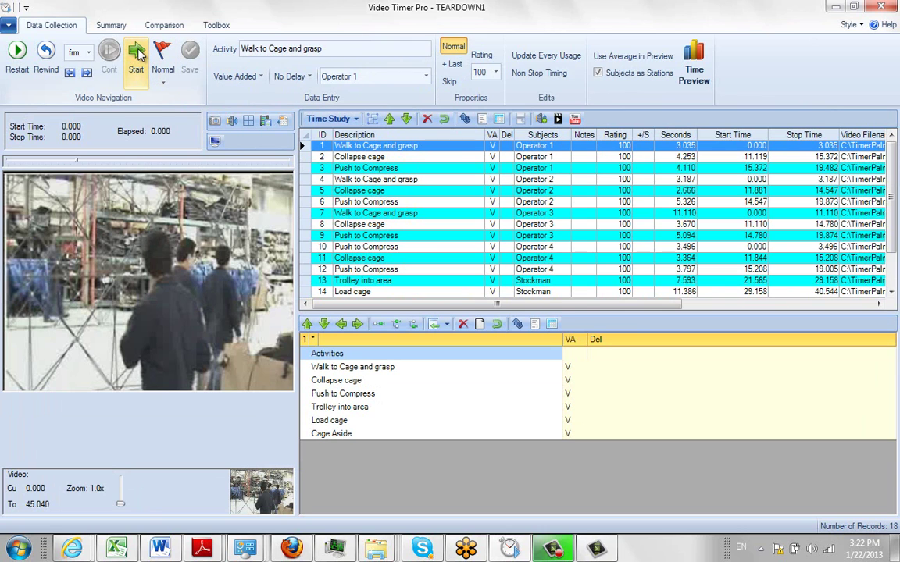
# Step: Time 'Prepare Cage' at 11.127 s and save it as TEARDOWN1 record 19 of 19
pyautogui.click(137, 51)
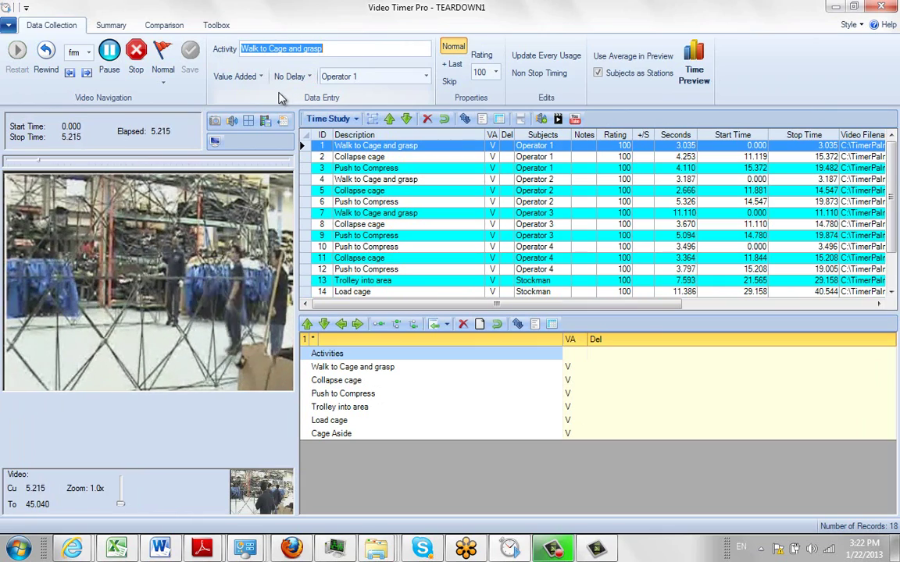
pyautogui.write('Prepa')
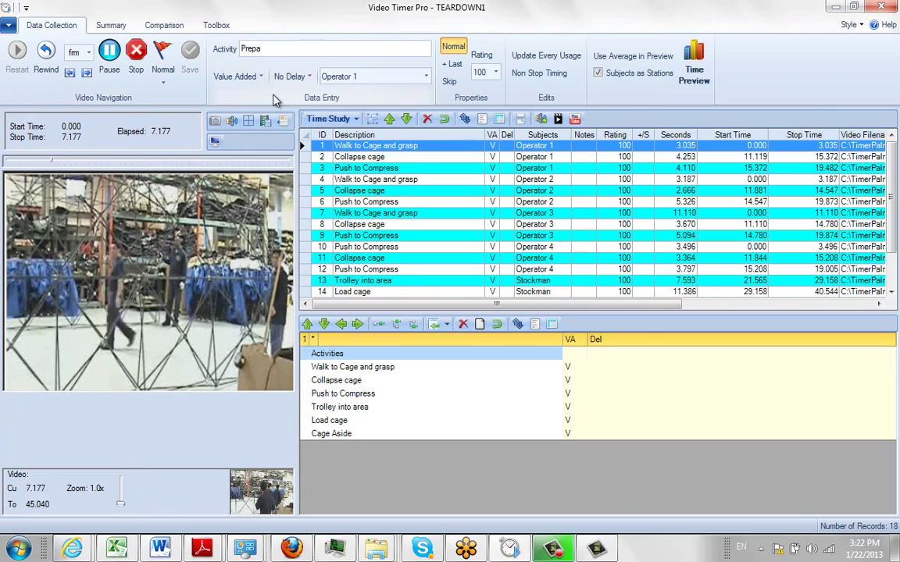
pyautogui.write('re Cage')
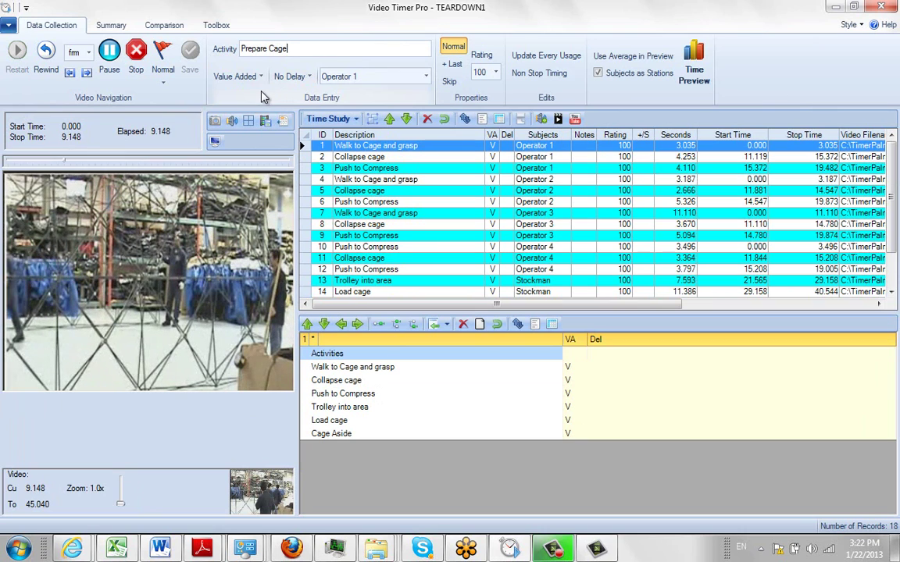
pyautogui.click(136, 54)
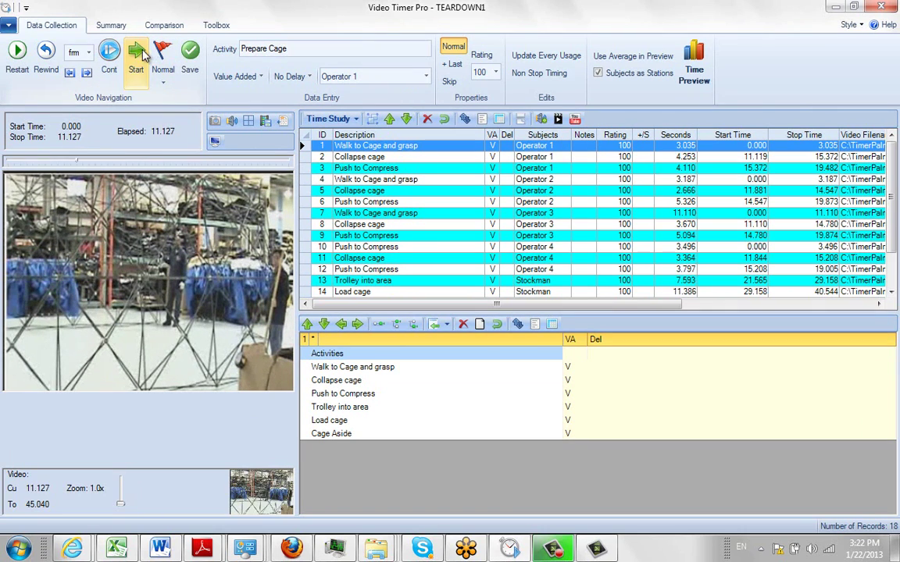
pyautogui.click(190, 56)
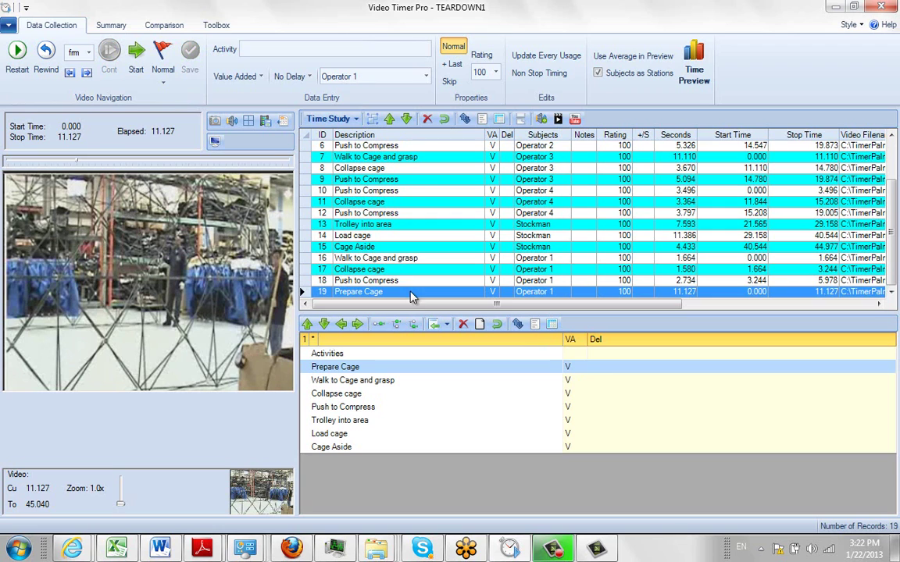
# Step: From the summary, send the TEARDOWN1 times into Line 1.chpx as a new Task 1 station
pyautogui.click(109, 25)
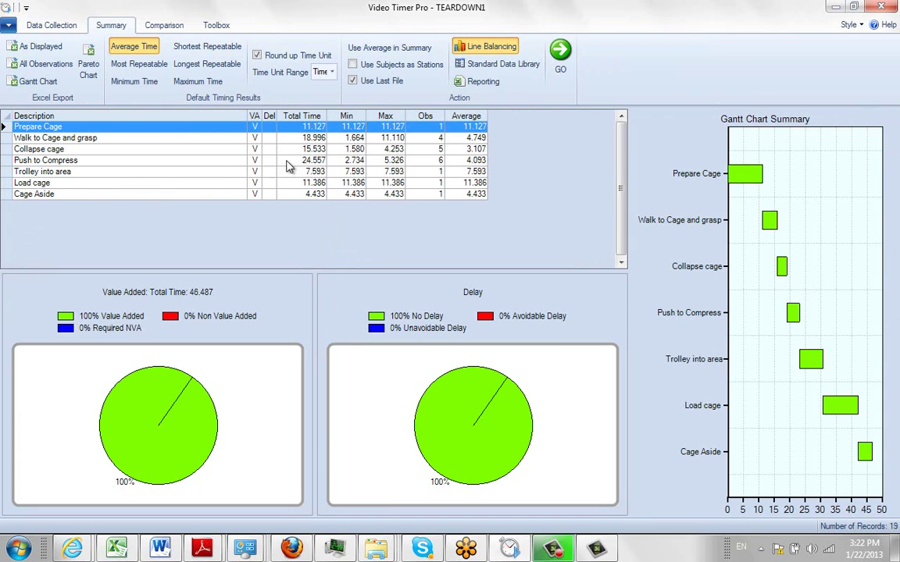
pyautogui.click(353, 81)
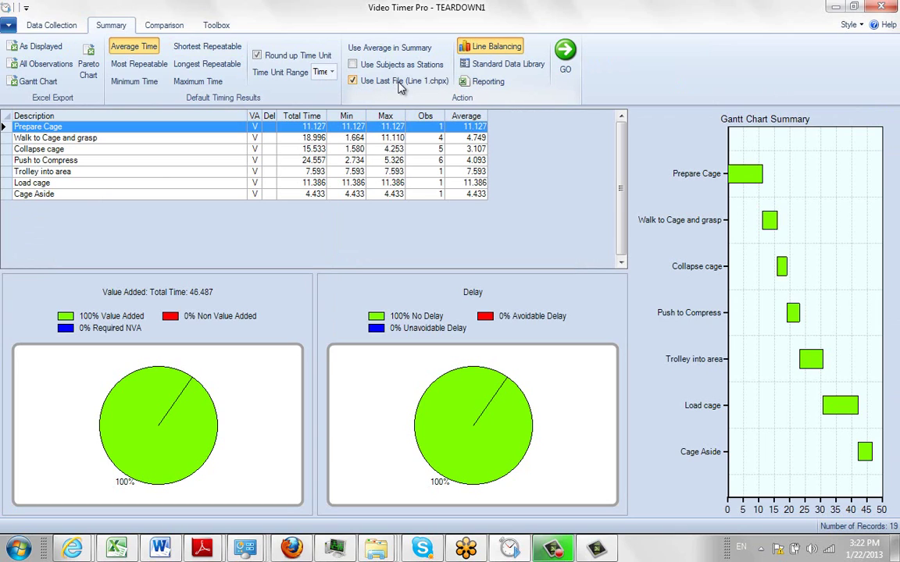
pyautogui.click(566, 51)
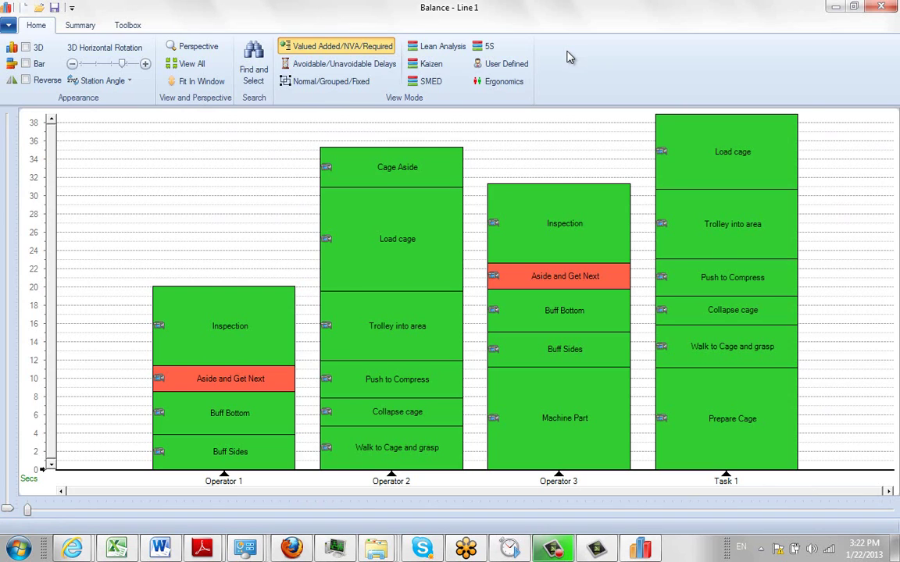
# Step: Rename the Line 1 chart's stations to Operator 1–4, turning Task 1 into Operator 4
pyautogui.rightClick(275, 196)
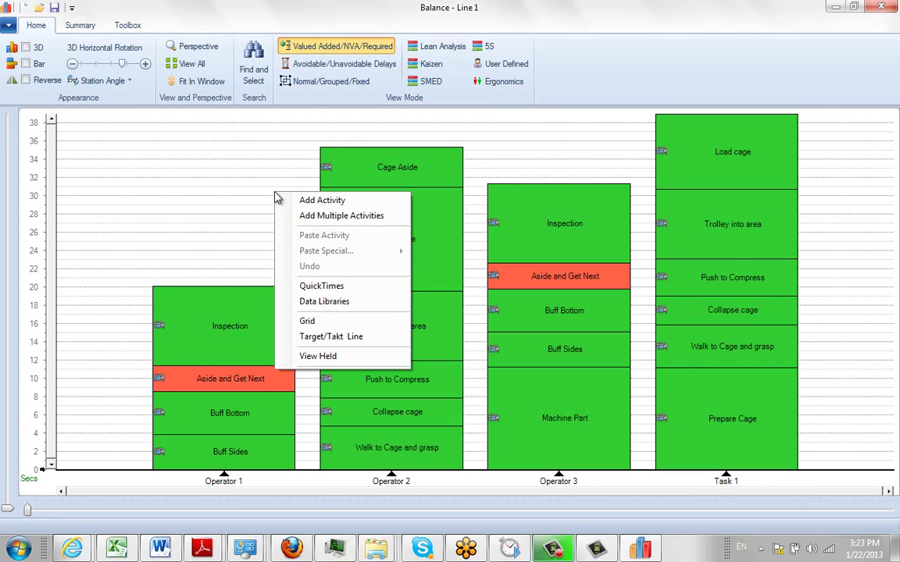
pyautogui.rightClick(397, 484)
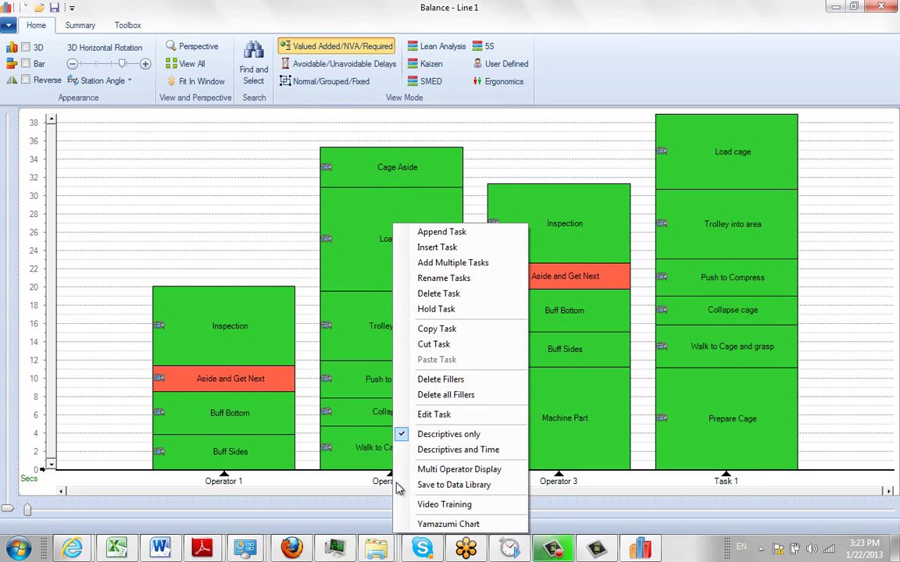
pyautogui.click(422, 278)
pyautogui.click(447, 259)
pyautogui.click(426, 305)
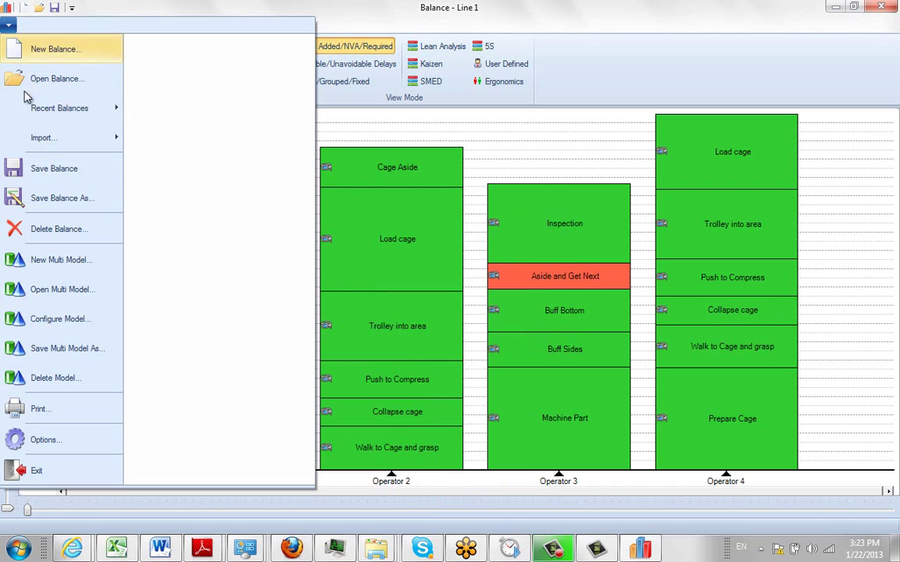
# Step: Save the Line 1 balance and close its window
pyautogui.click(7, 26)
pyautogui.click(50, 179)
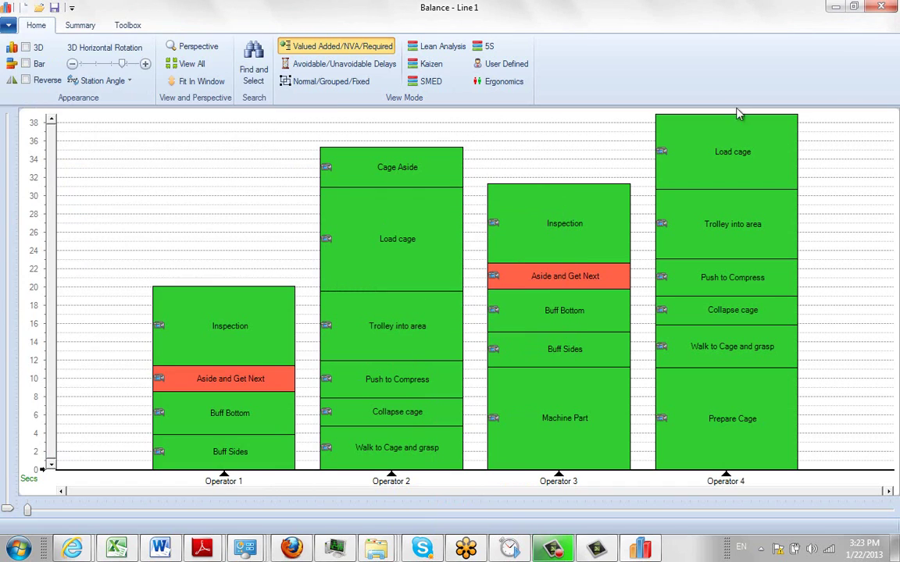
pyautogui.click(877, 10)
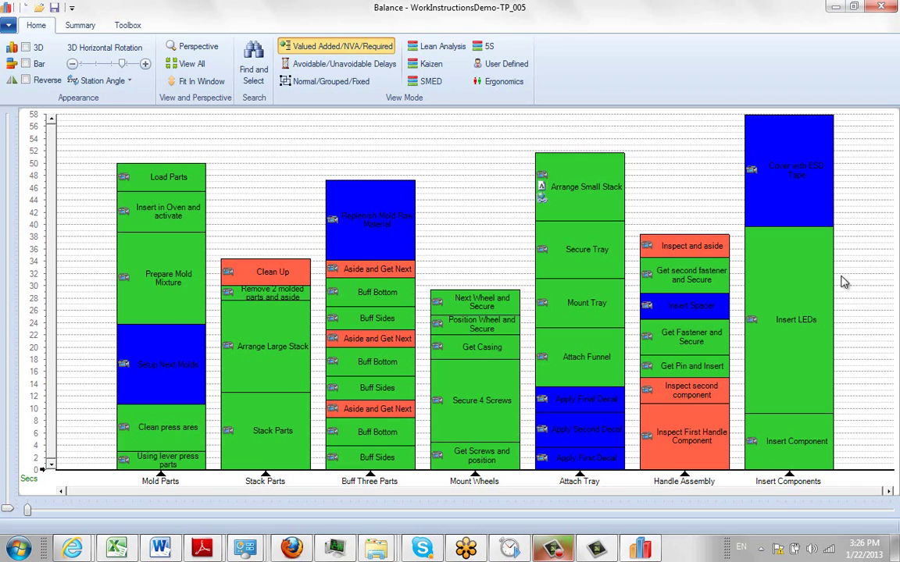
# Step: Save the WorkInstructionsDemo-TP_005 balance, then close its window to reveal the desktop
pyautogui.click(6, 26)
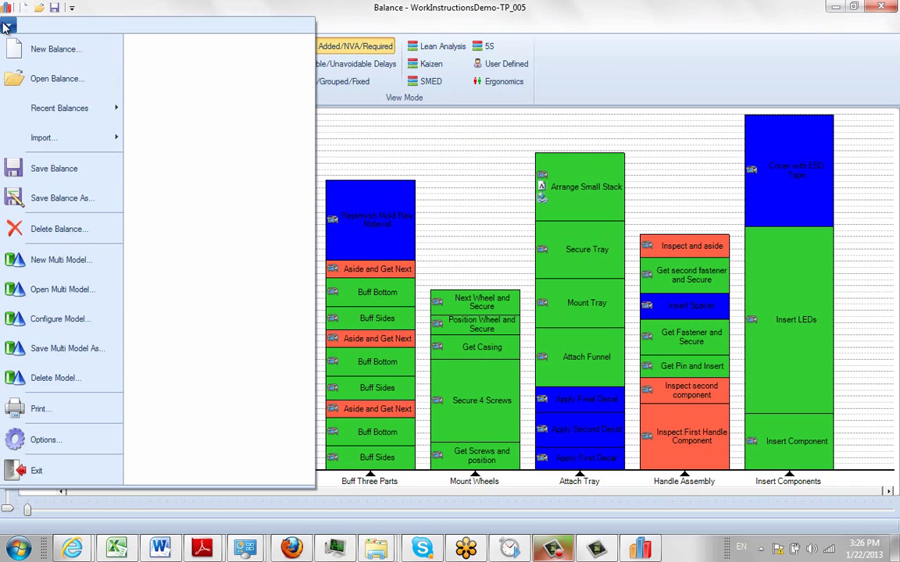
pyautogui.click(42, 171)
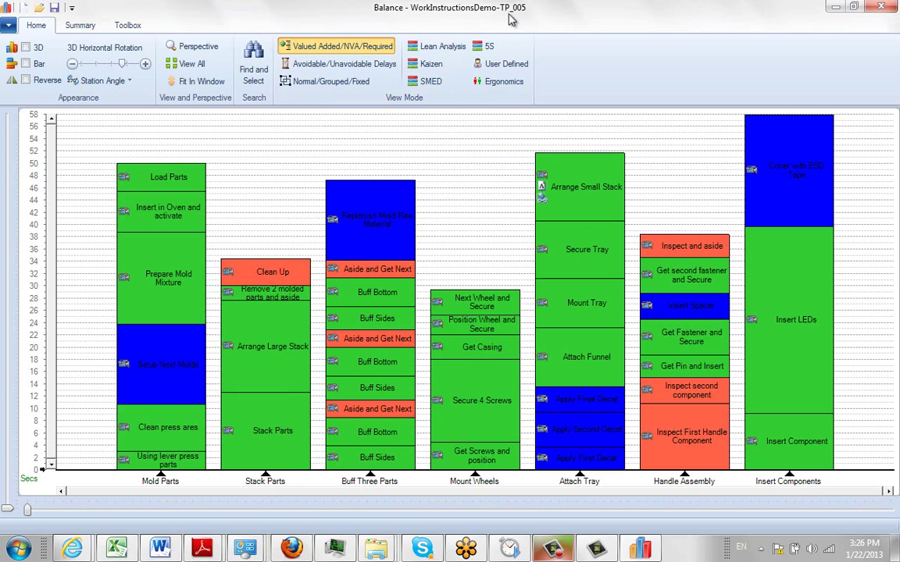
pyautogui.click(881, 8)
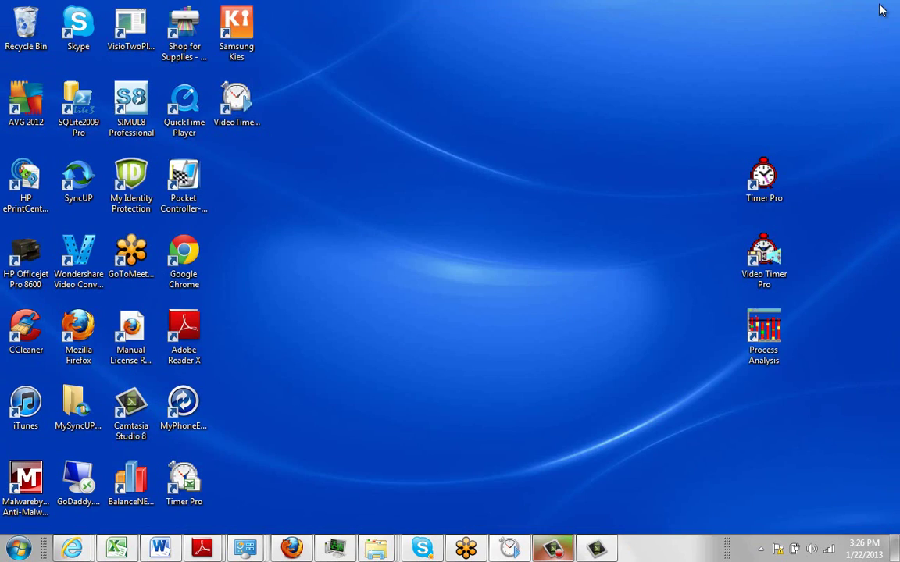
# Step: Send the TEARDOWN1 cage times into WorkInstructionsDemo-TP_005.chpx as an eighth Task 1 station
pyautogui.click(509, 549)
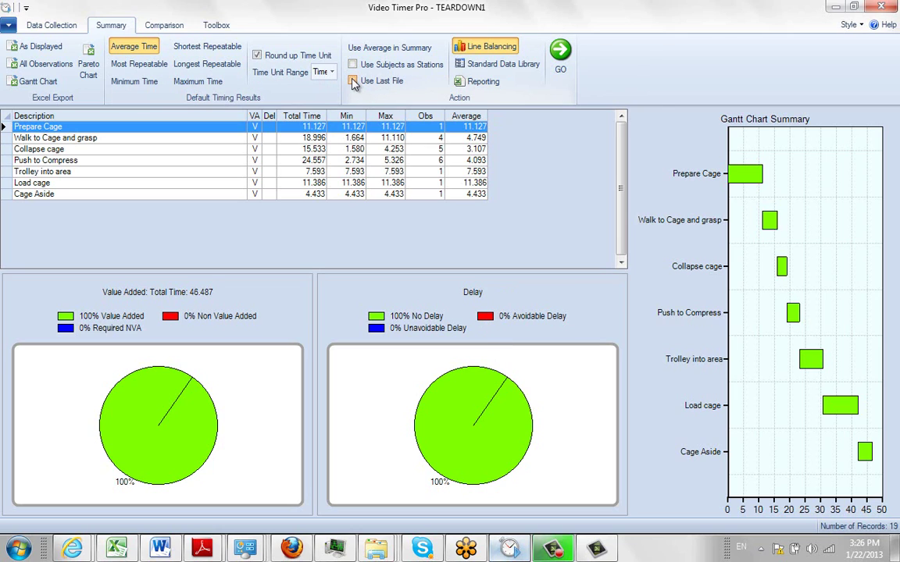
pyautogui.click(353, 81)
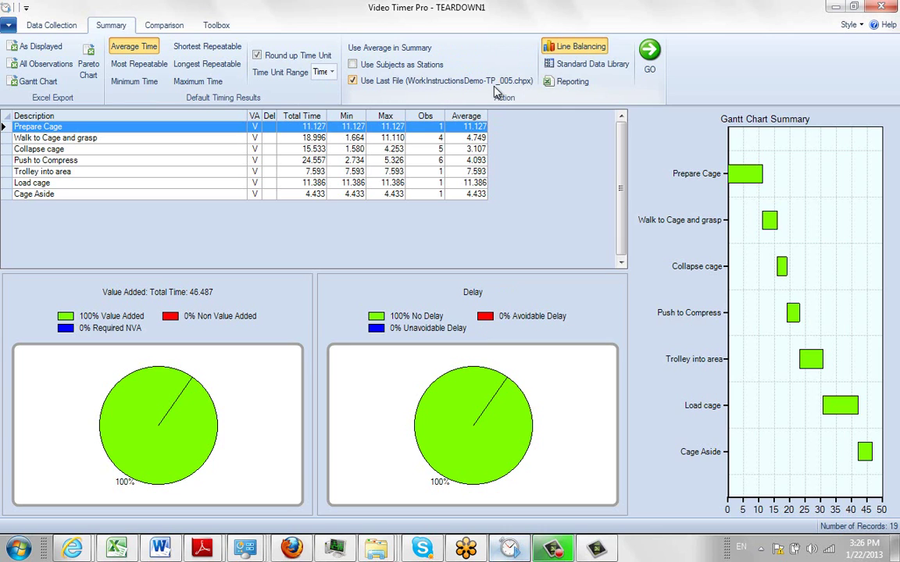
pyautogui.click(650, 50)
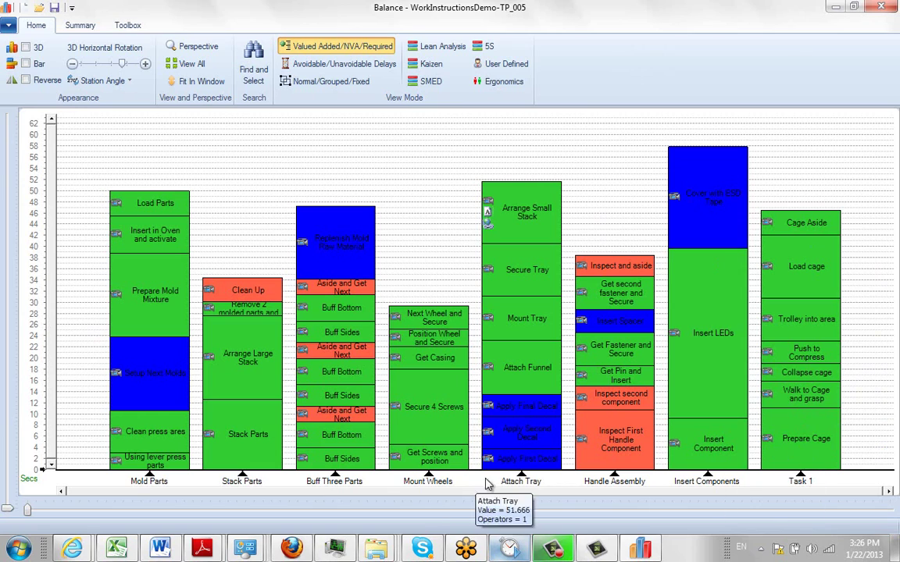
# Step: Rename the eighth station from Task 1 to 'Cage Prep' and save the balance
pyautogui.rightClick(781, 485)
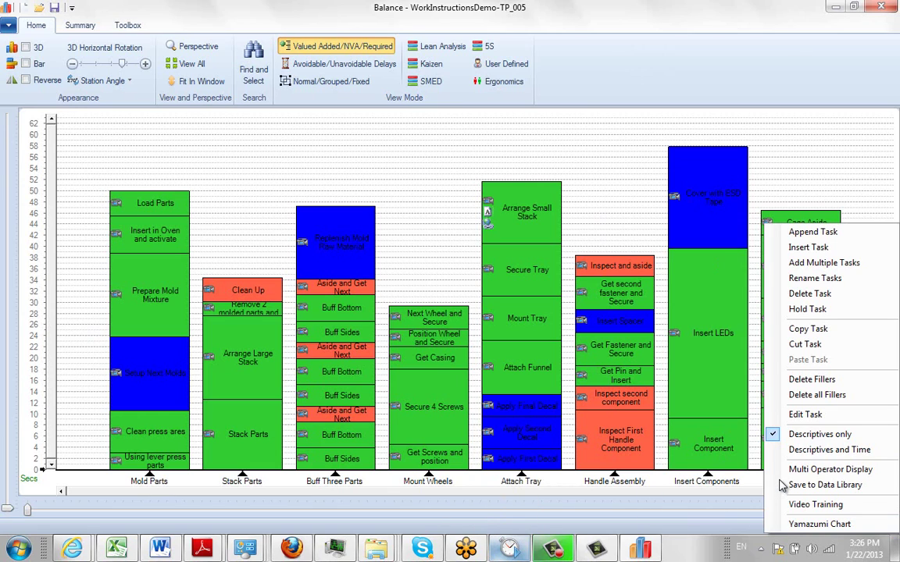
pyautogui.click(802, 420)
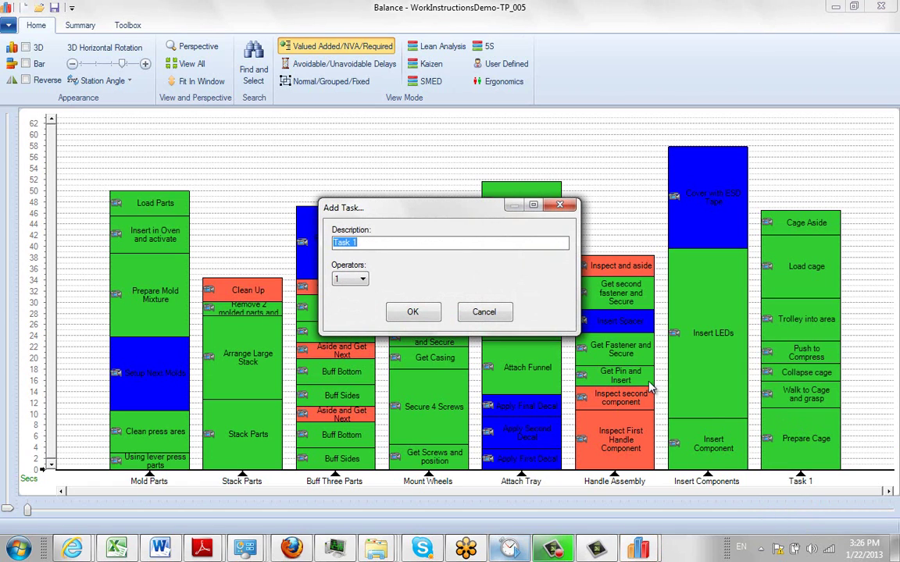
pyautogui.write('Cage Prep')
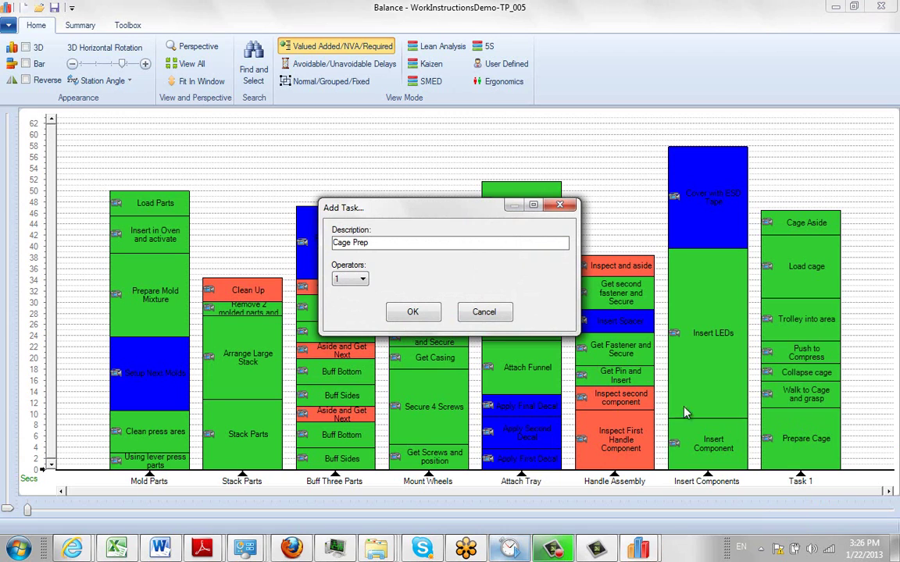
pyautogui.press('Return')
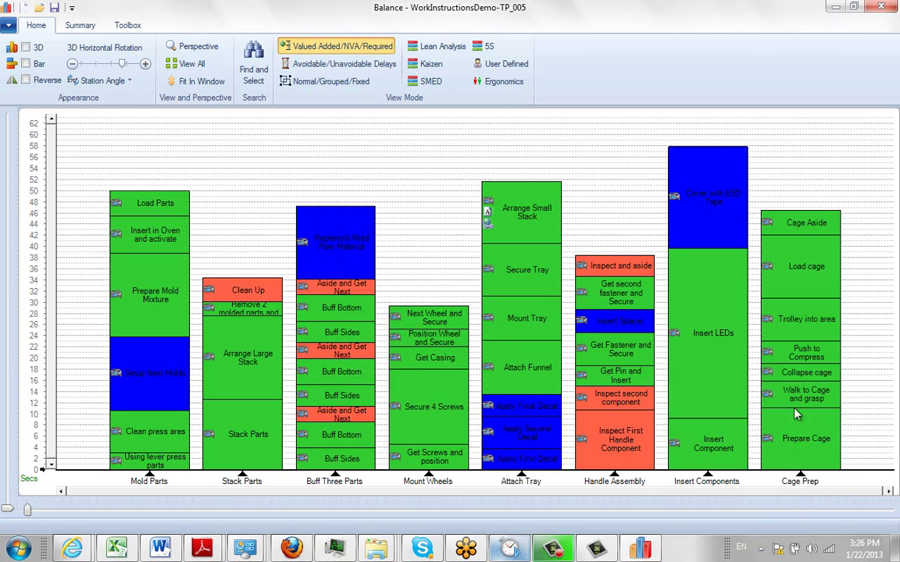
pyautogui.click(5, 28)
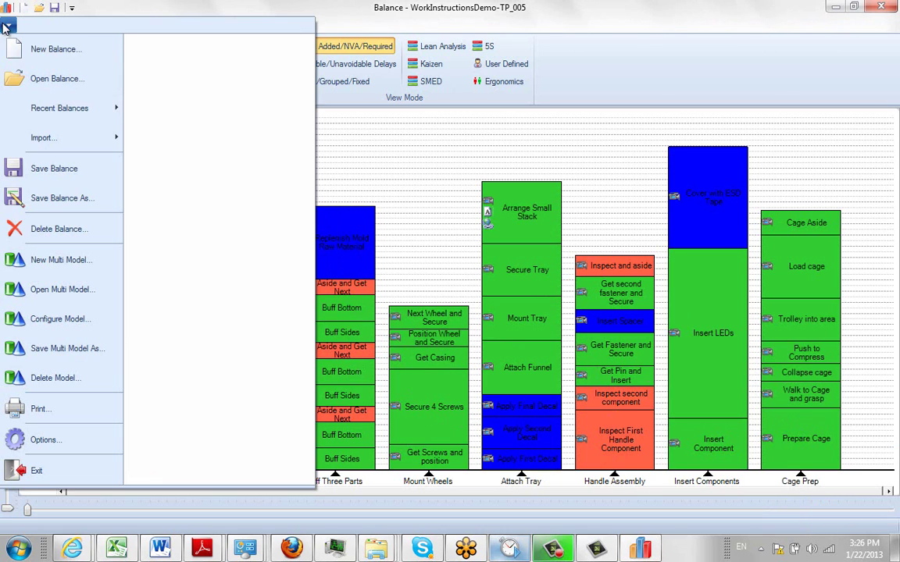
pyautogui.click(34, 170)
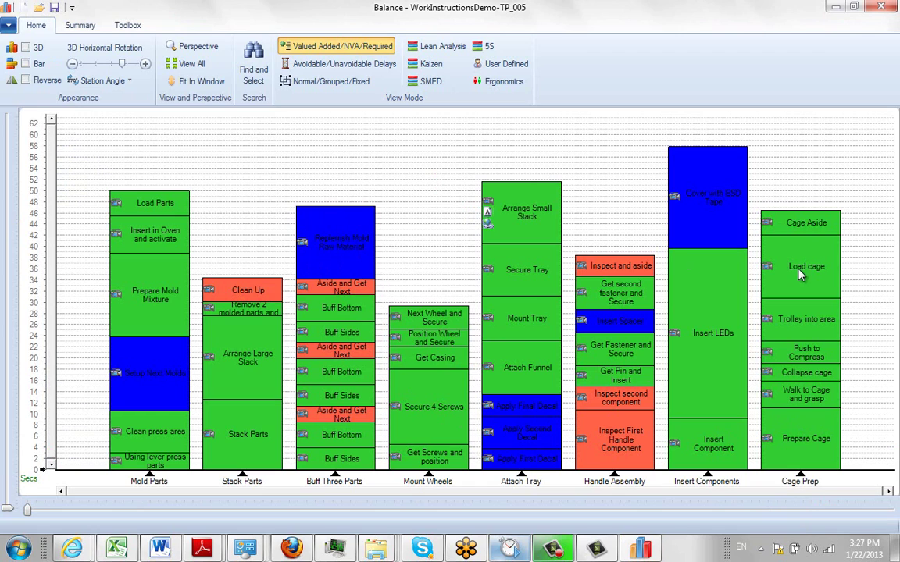